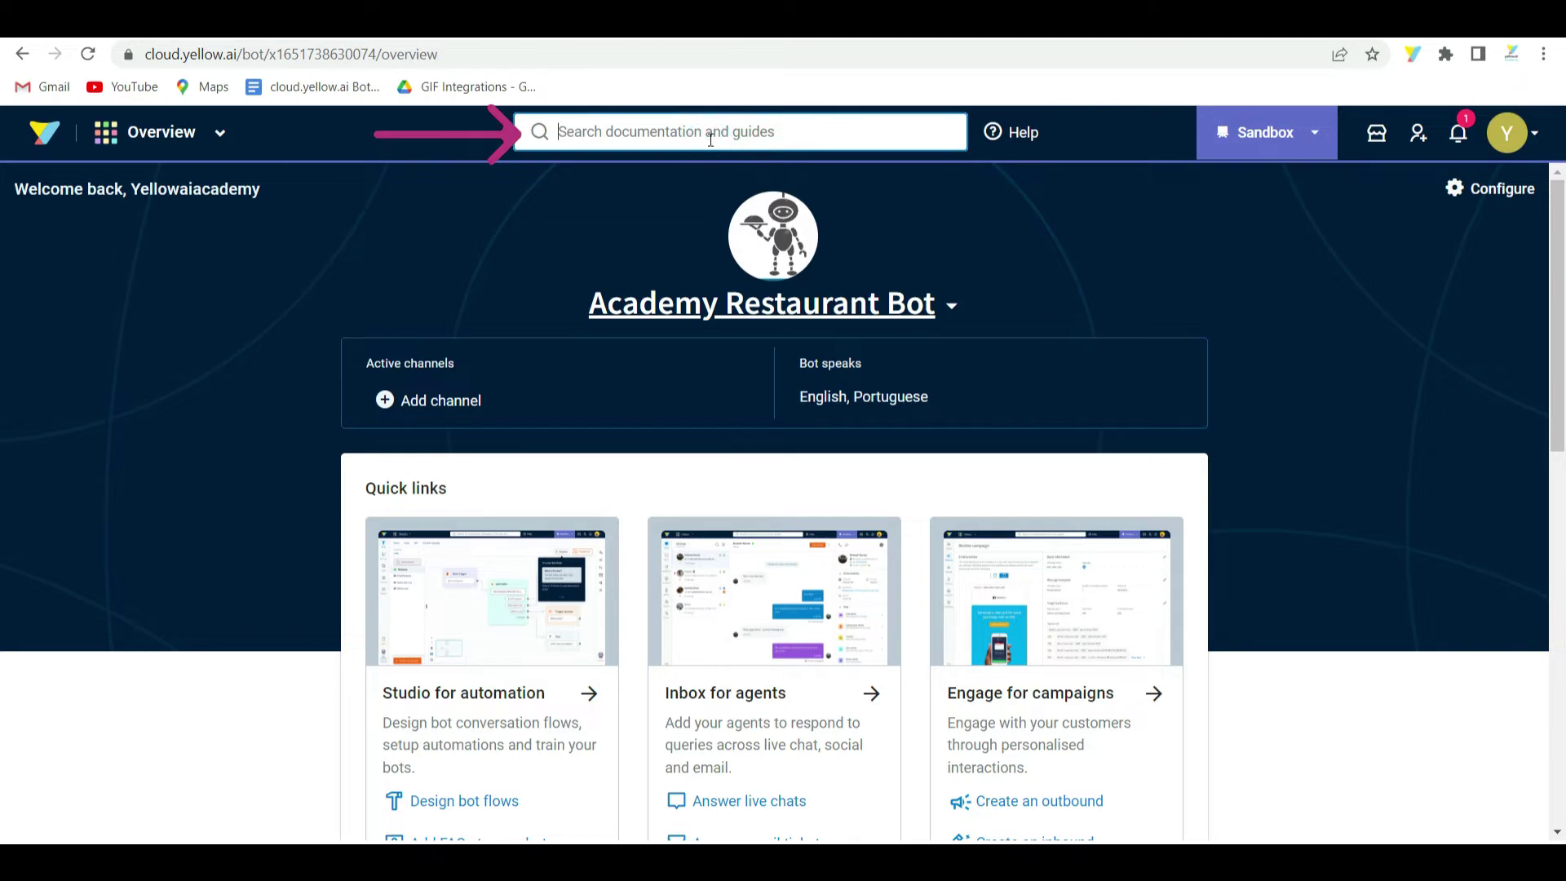
- Search the documentation for "build a bot" and view the full docs from the help options
text(build a bot)
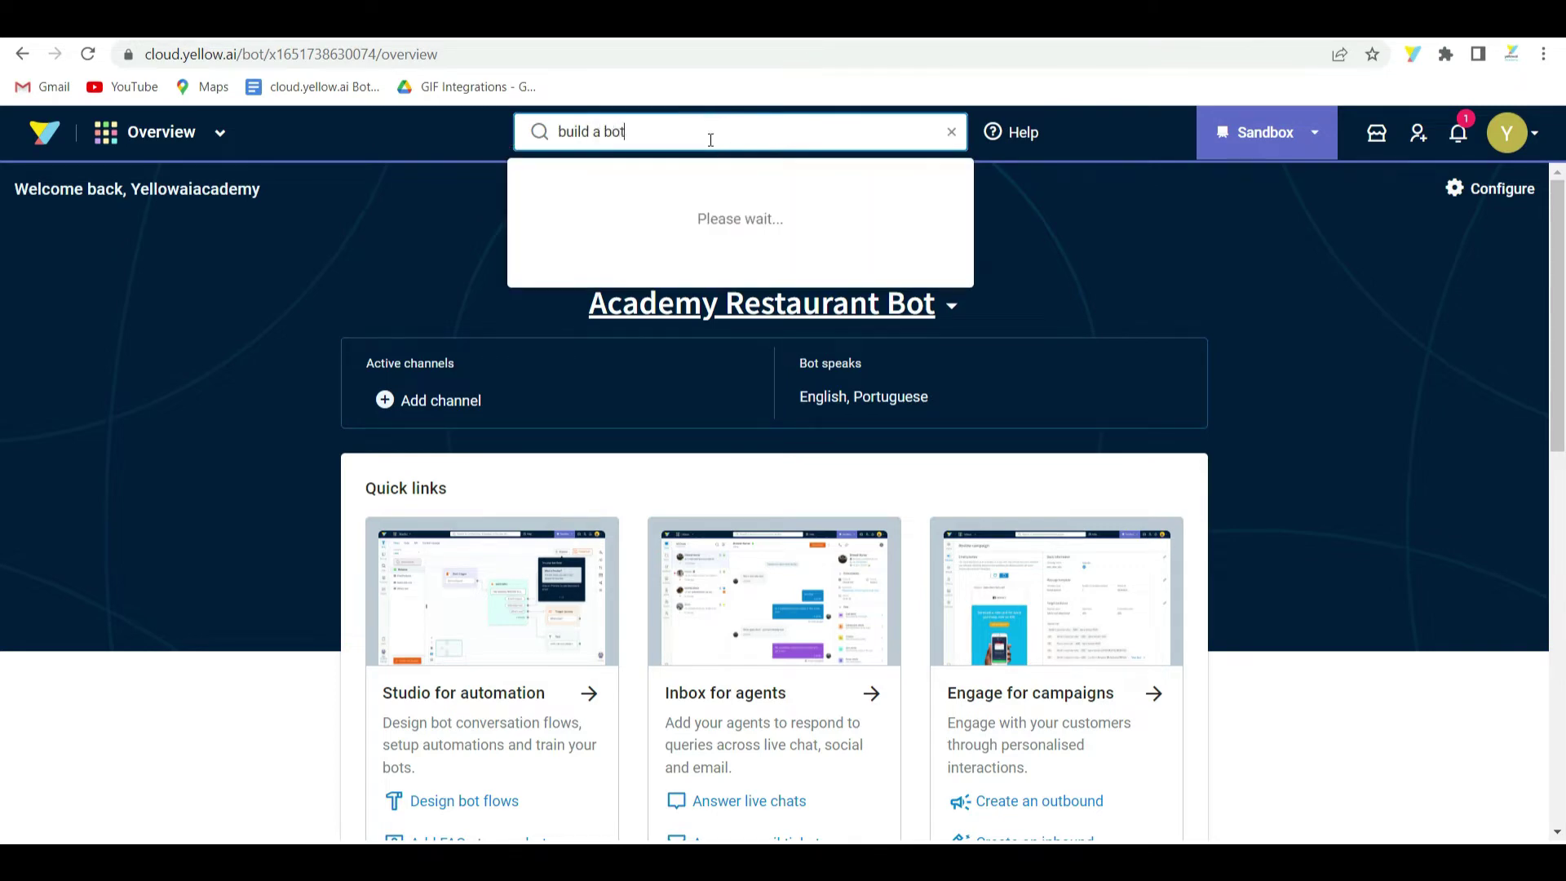
click(663, 289)
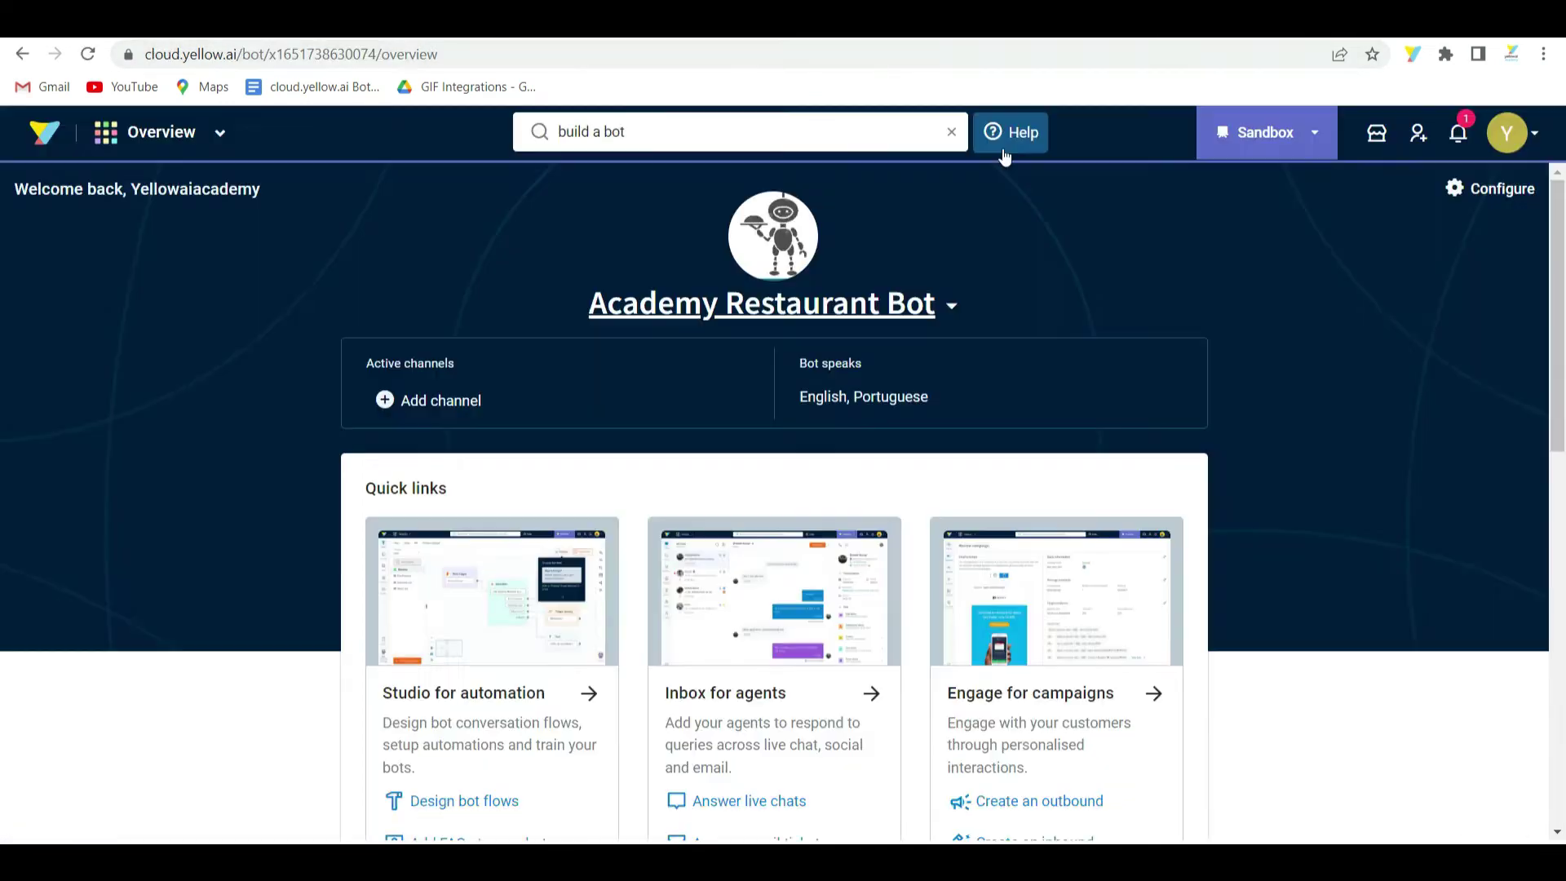
click(1004, 139)
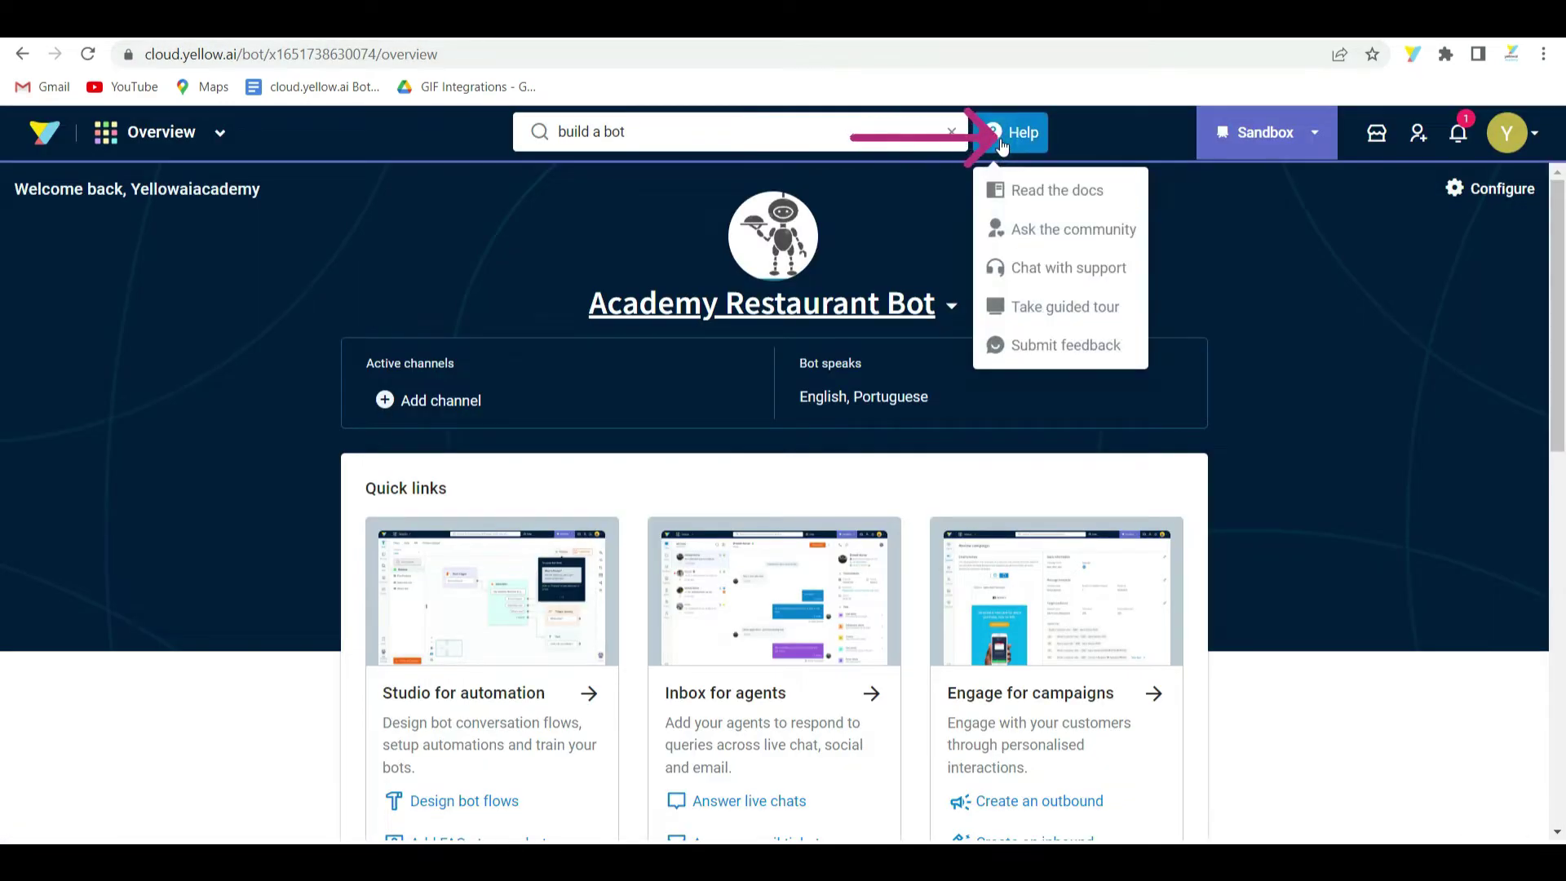
click(1032, 192)
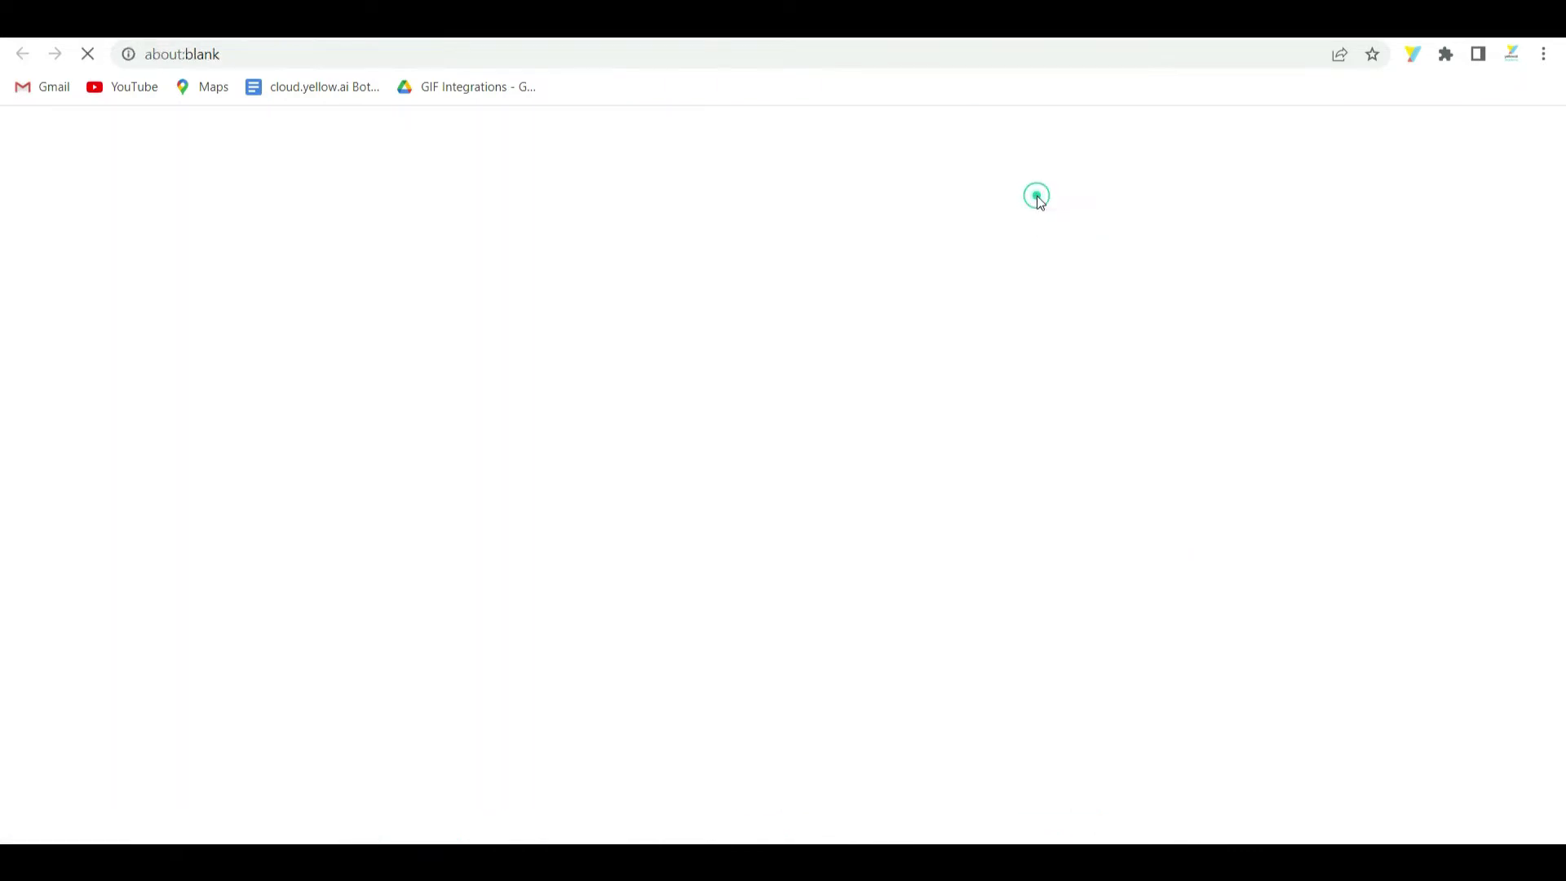
key(ctrl+w)
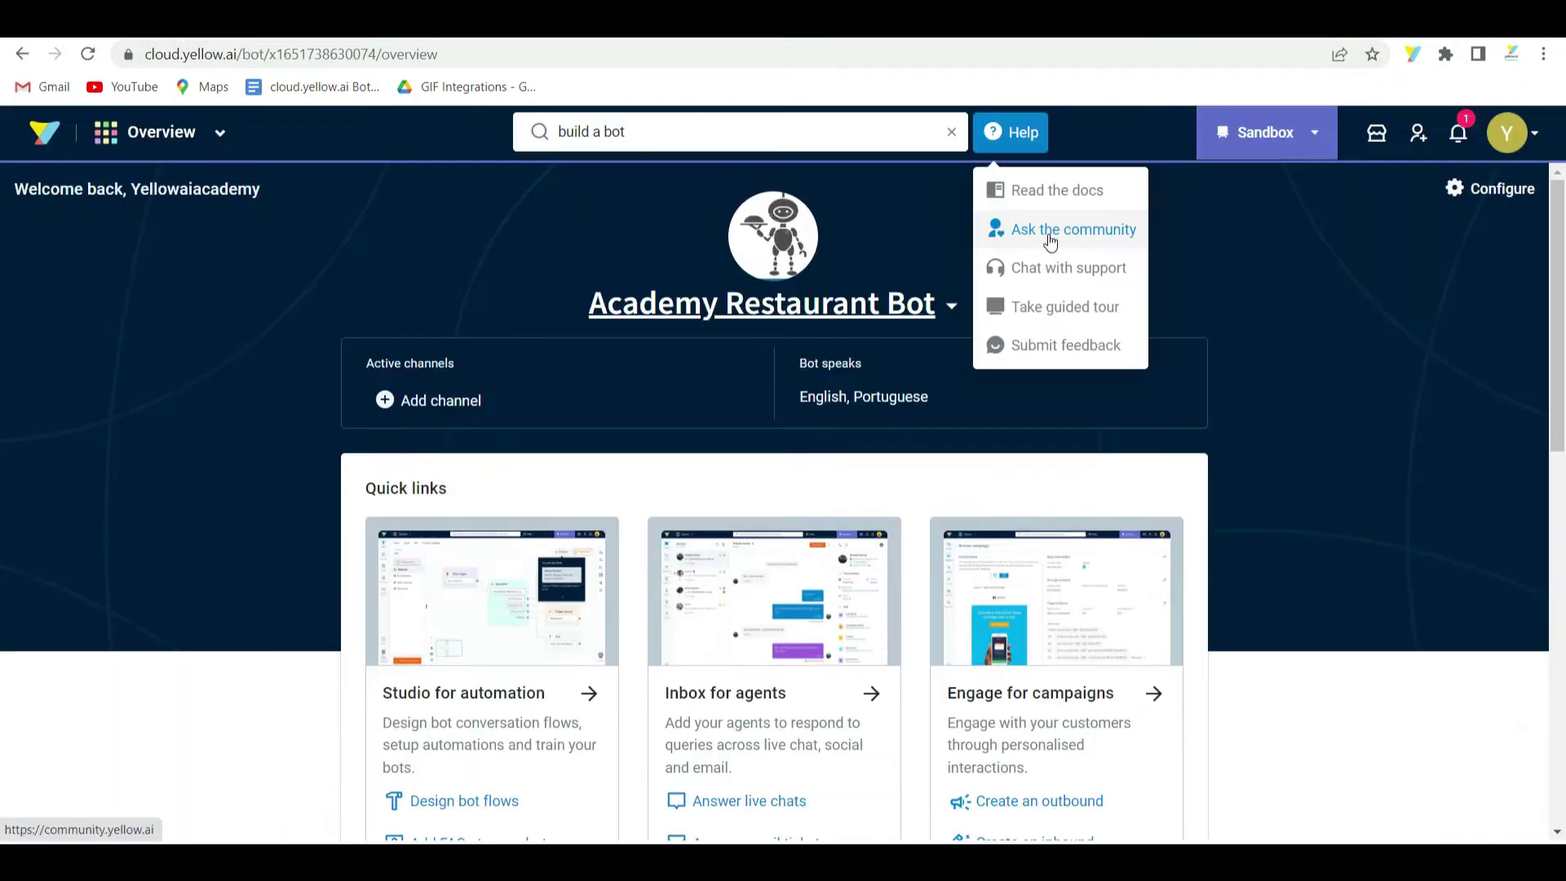
- Browse the categories on the yellow.ai community site and return to the bot overview
click(1050, 243)
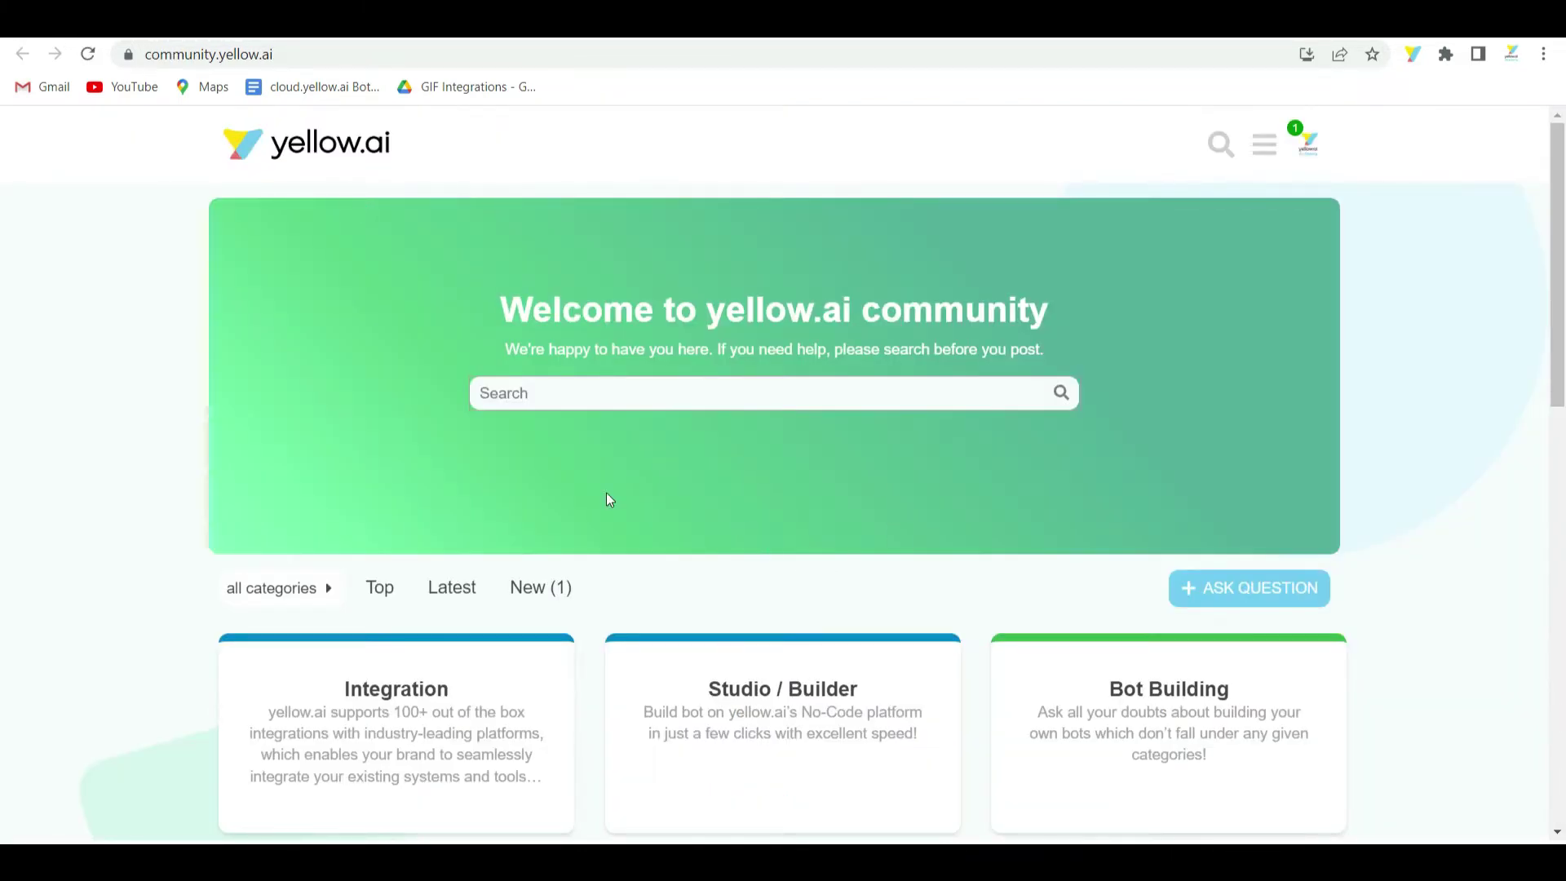
scroll(610, 499, down, 8)
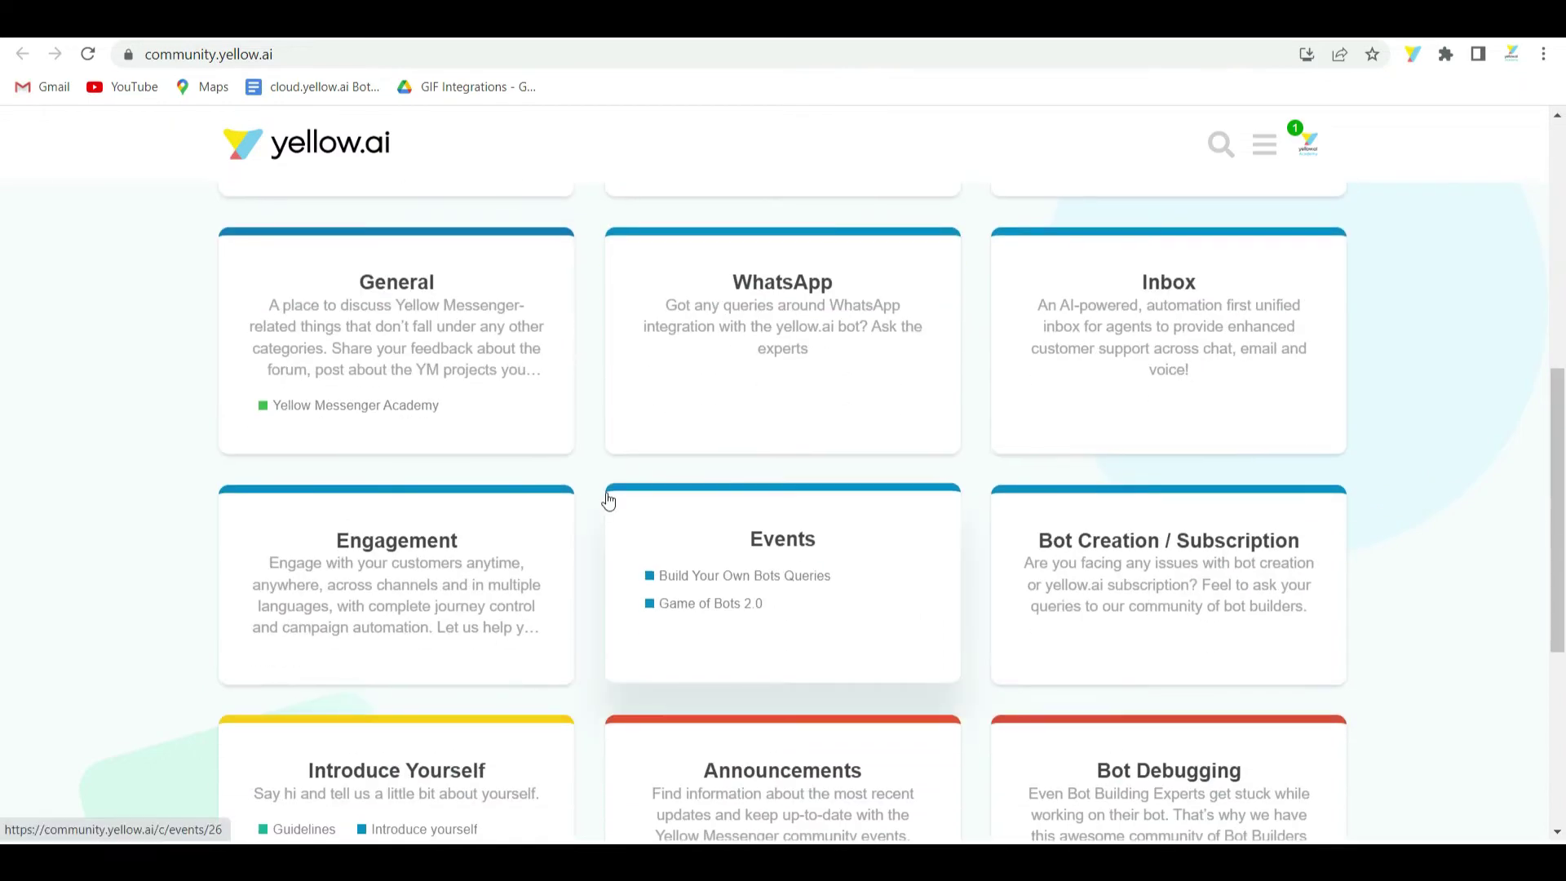
scroll(609, 501, up, 6)
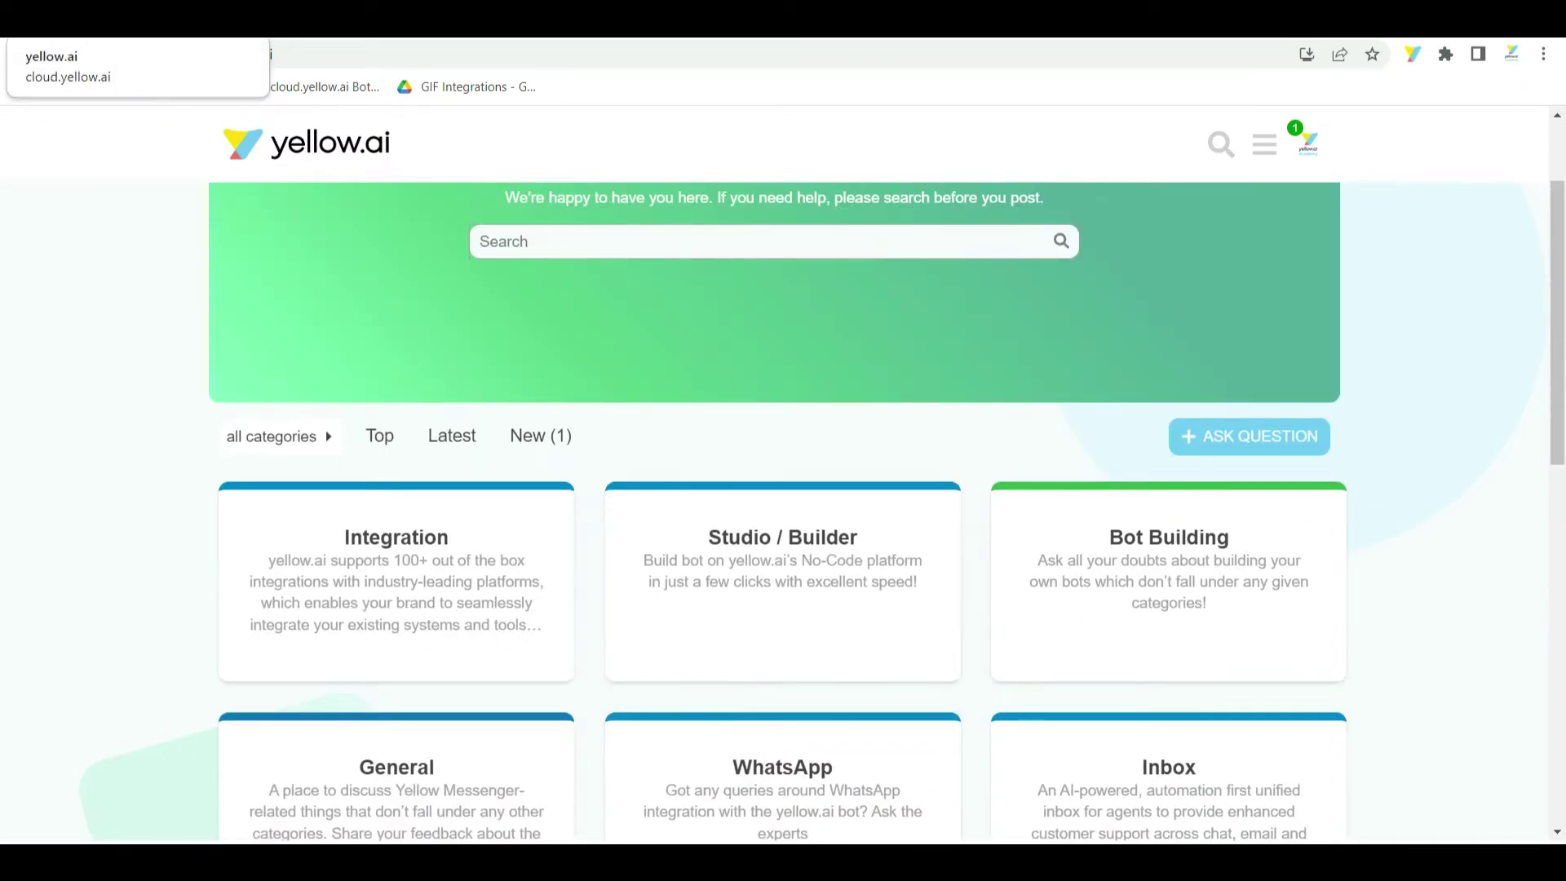
click(123, 25)
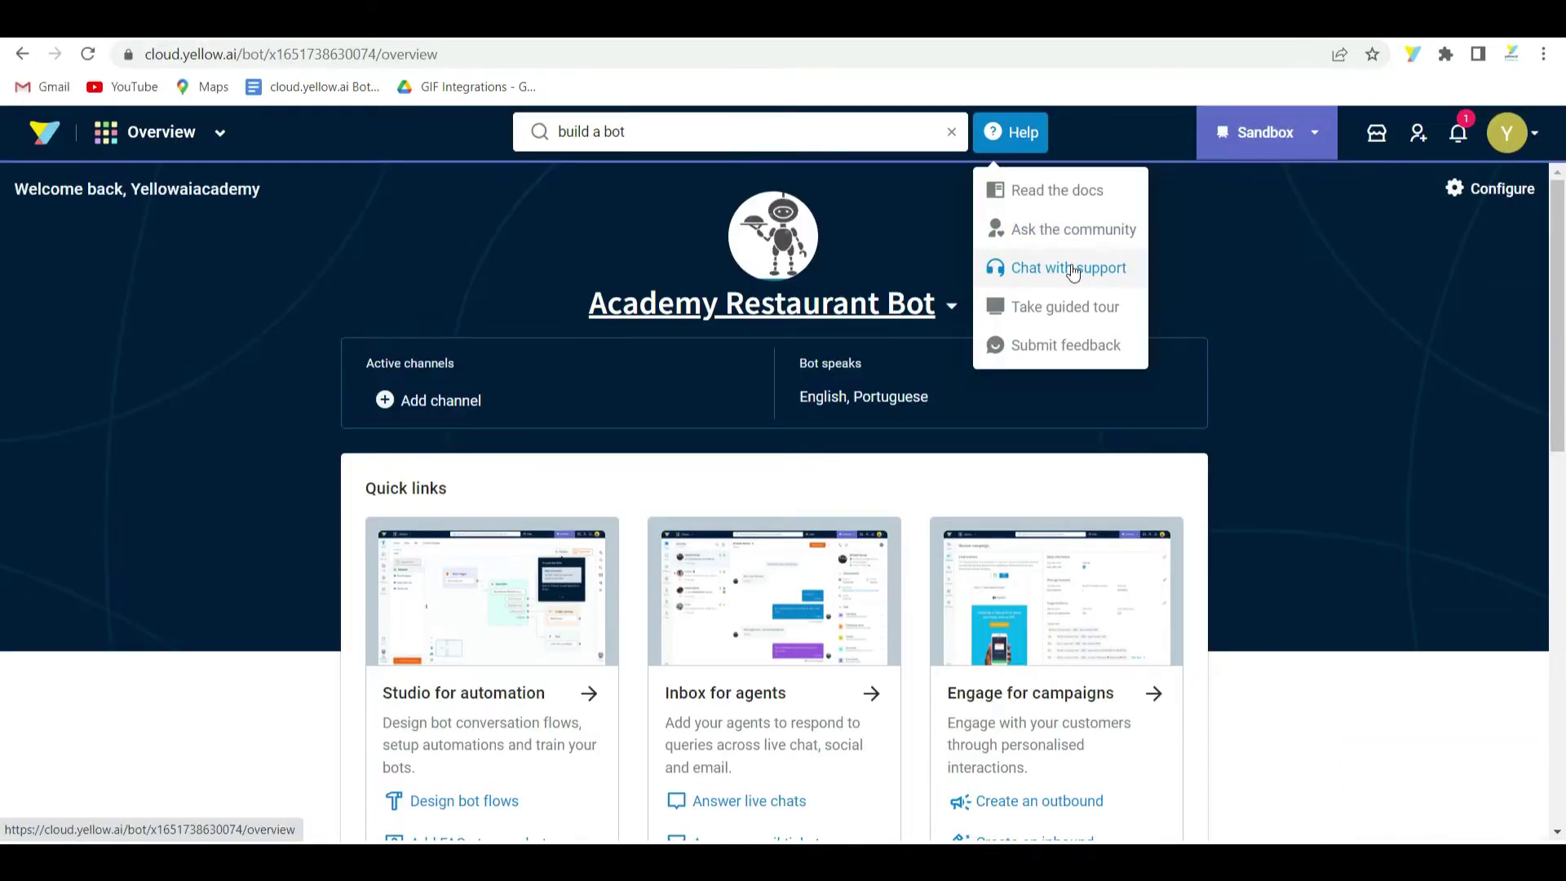
- Open the chat with the support assistant and close it again
click(1072, 270)
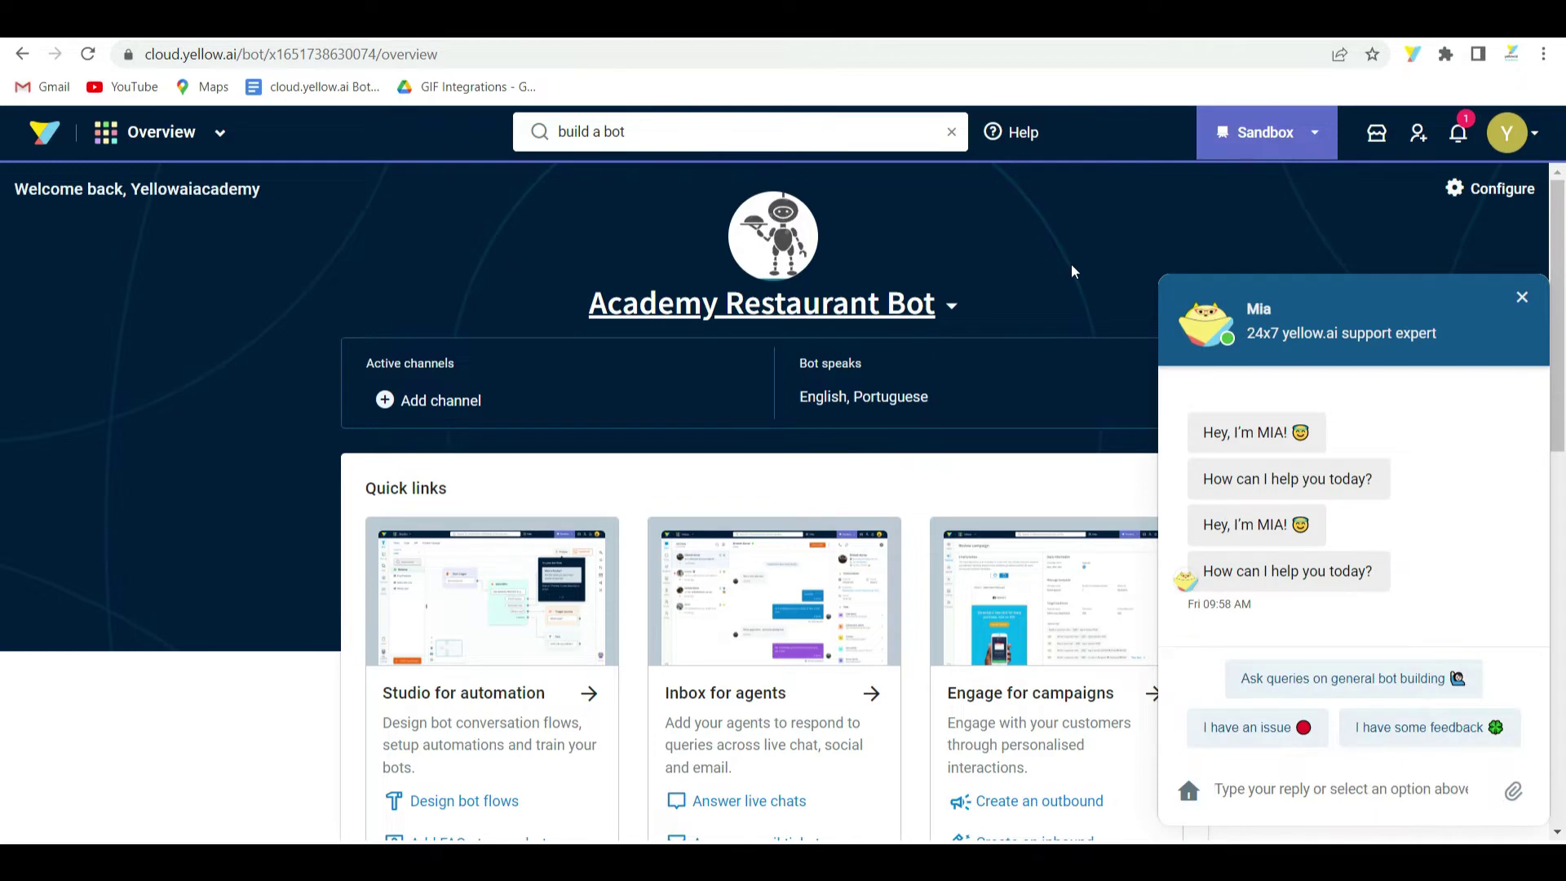
click(1522, 297)
- Start the demo experience of the guided tour and exit demo mode to reach the bot creation form
click(1011, 132)
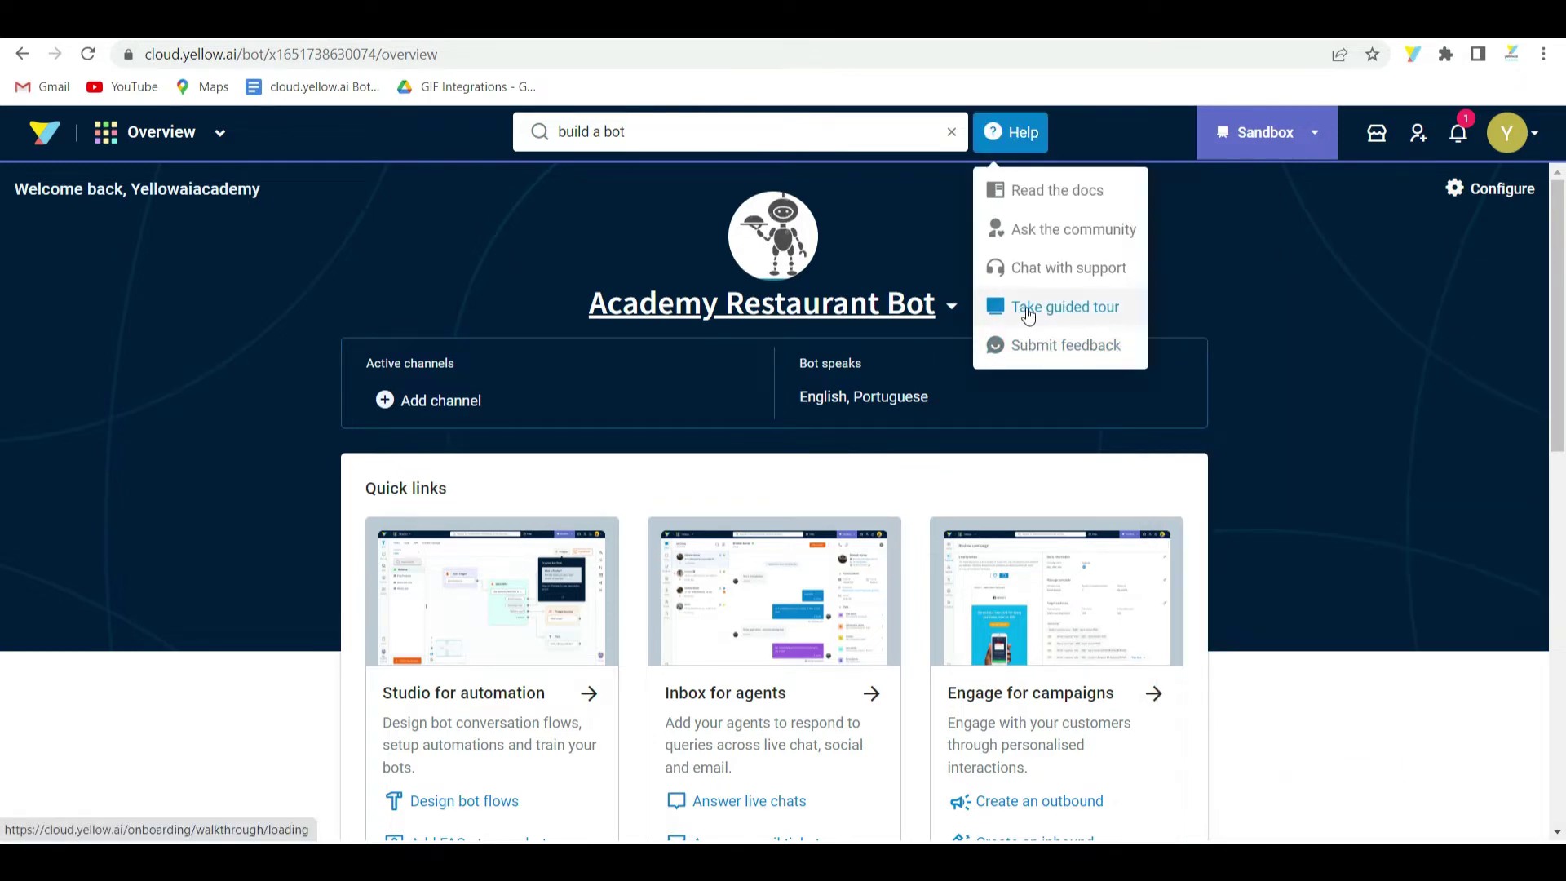
click(1028, 316)
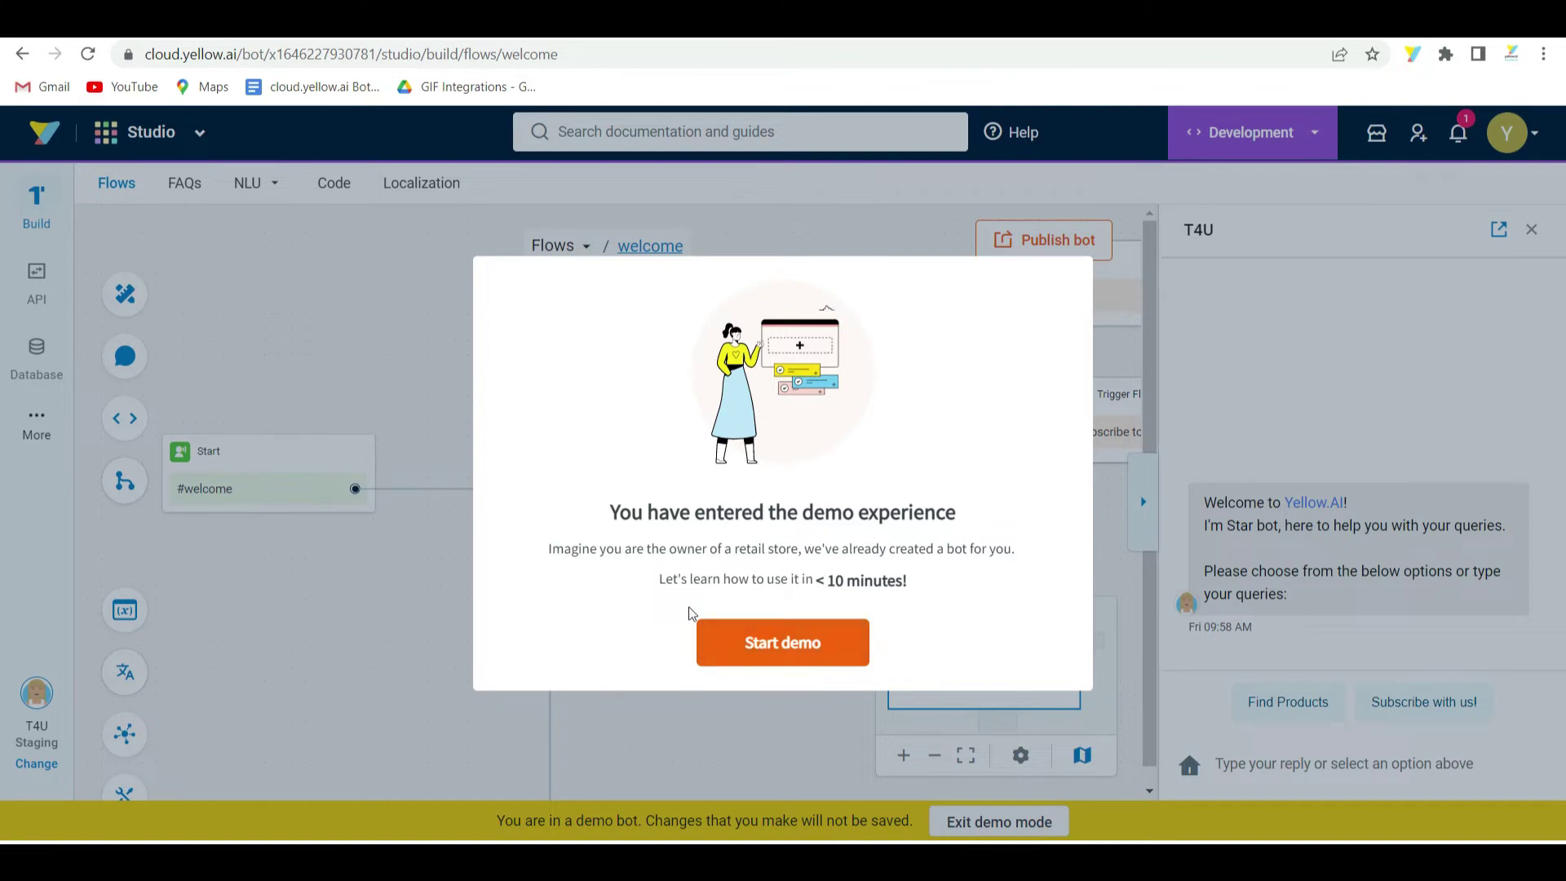
click(747, 644)
click(999, 821)
click(979, 387)
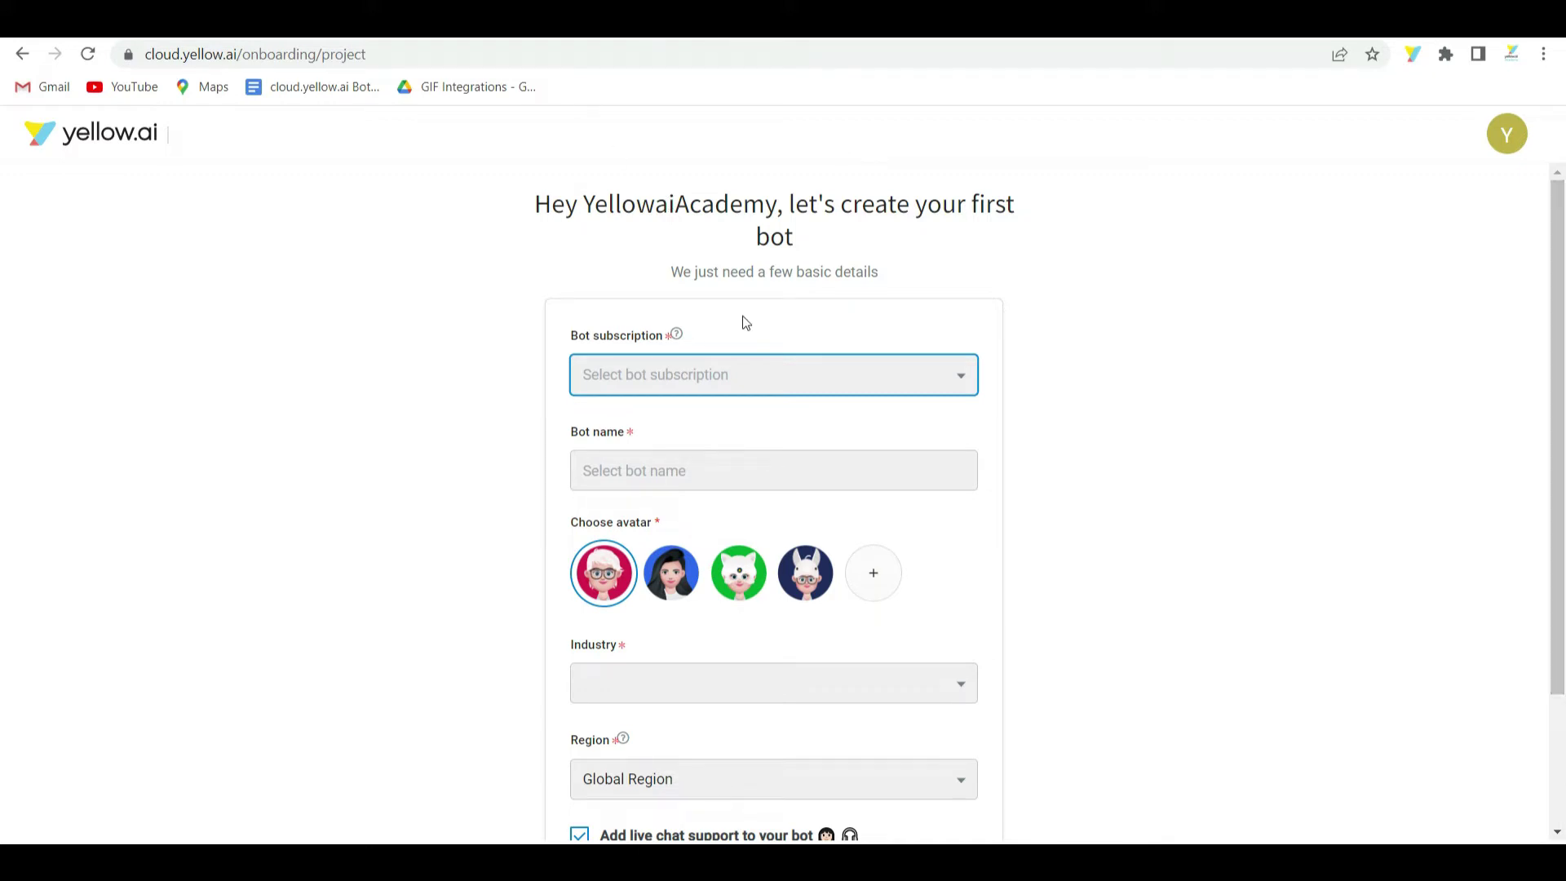
- Fill in the new bot's details with subscription Training, name Academy, the green cat avatar and industry Automotive
click(652, 358)
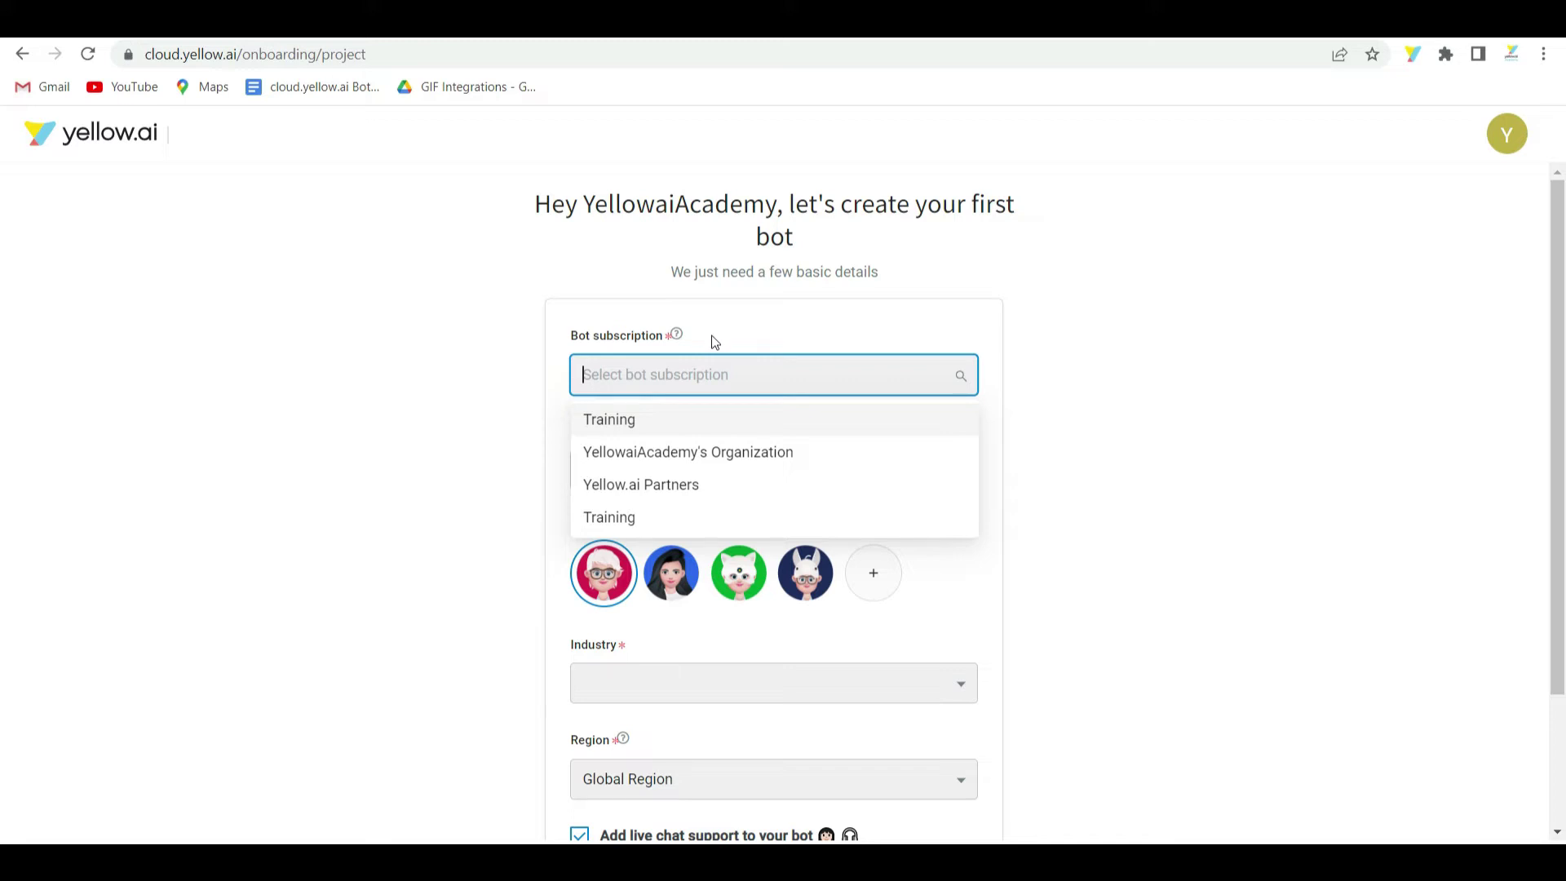
click(605, 416)
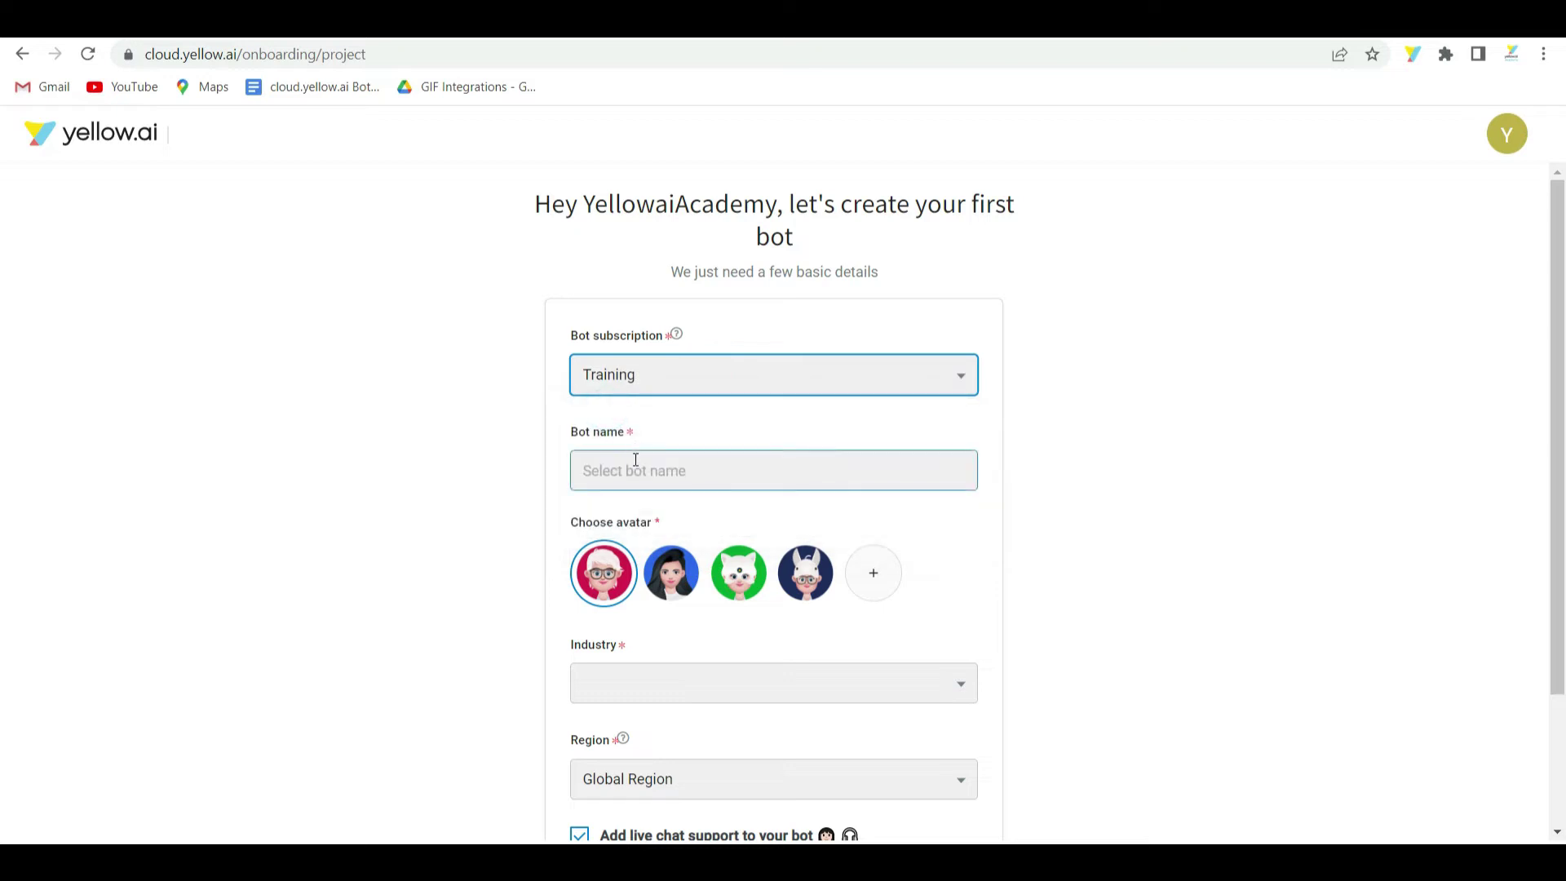
scroll(633, 462, down, 2)
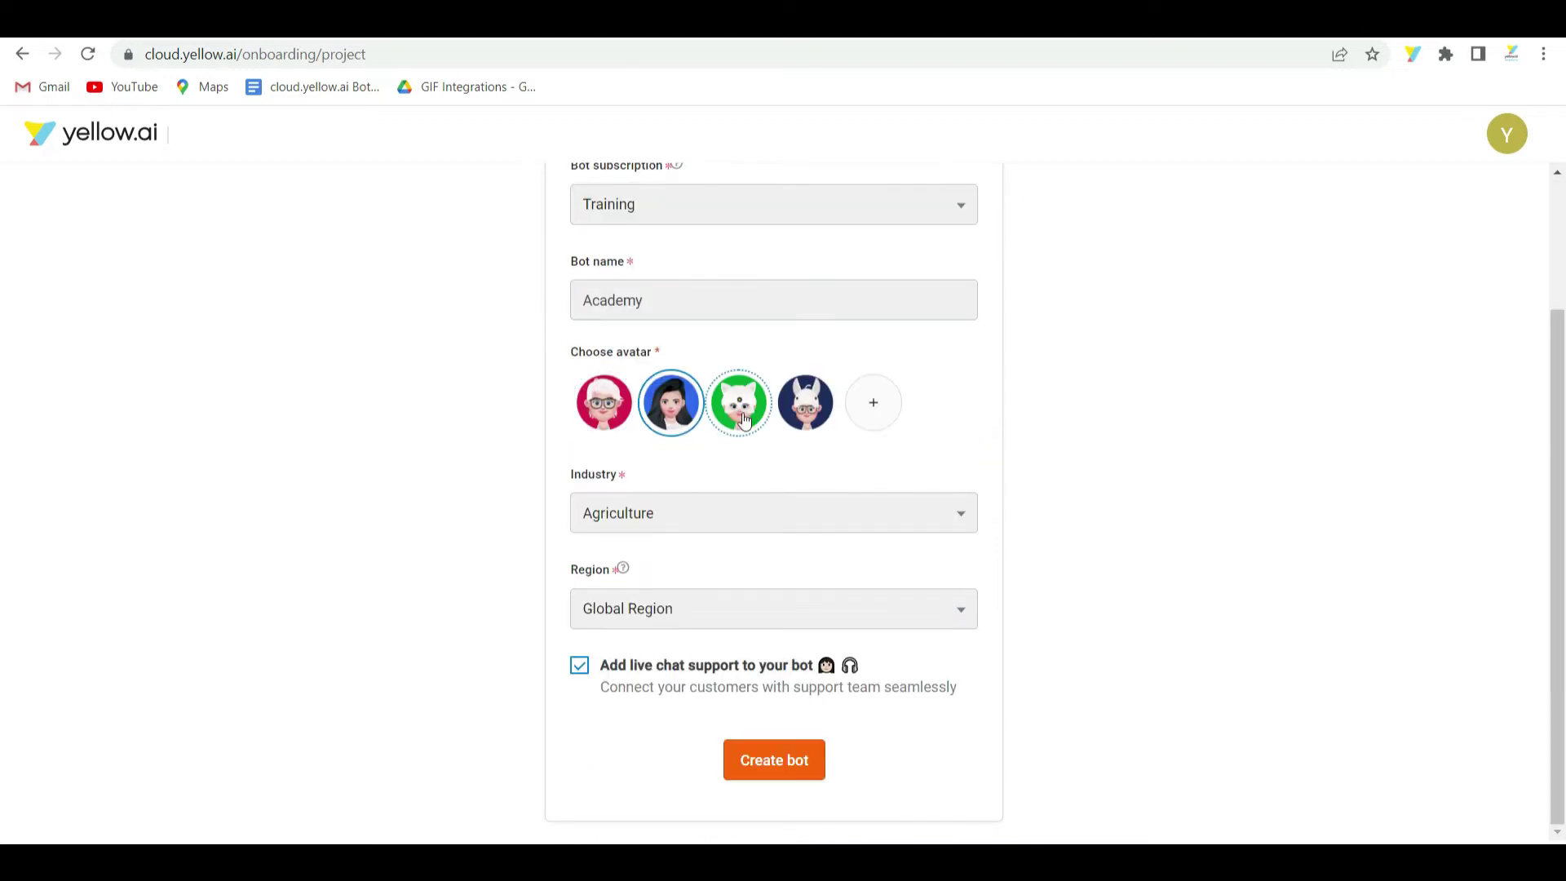
click(742, 419)
click(654, 516)
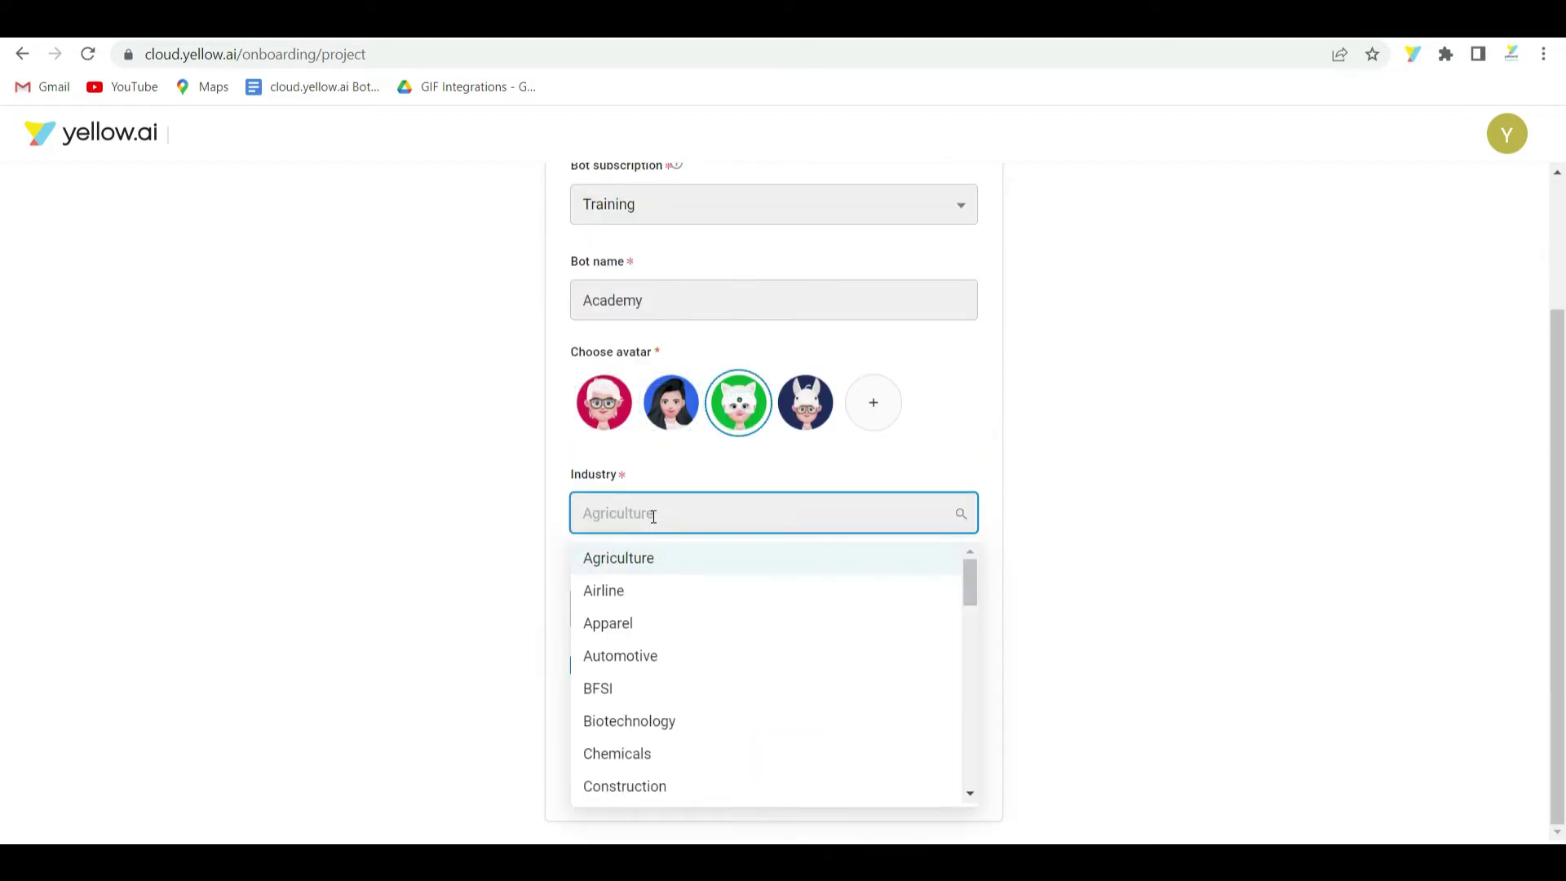
click(622, 656)
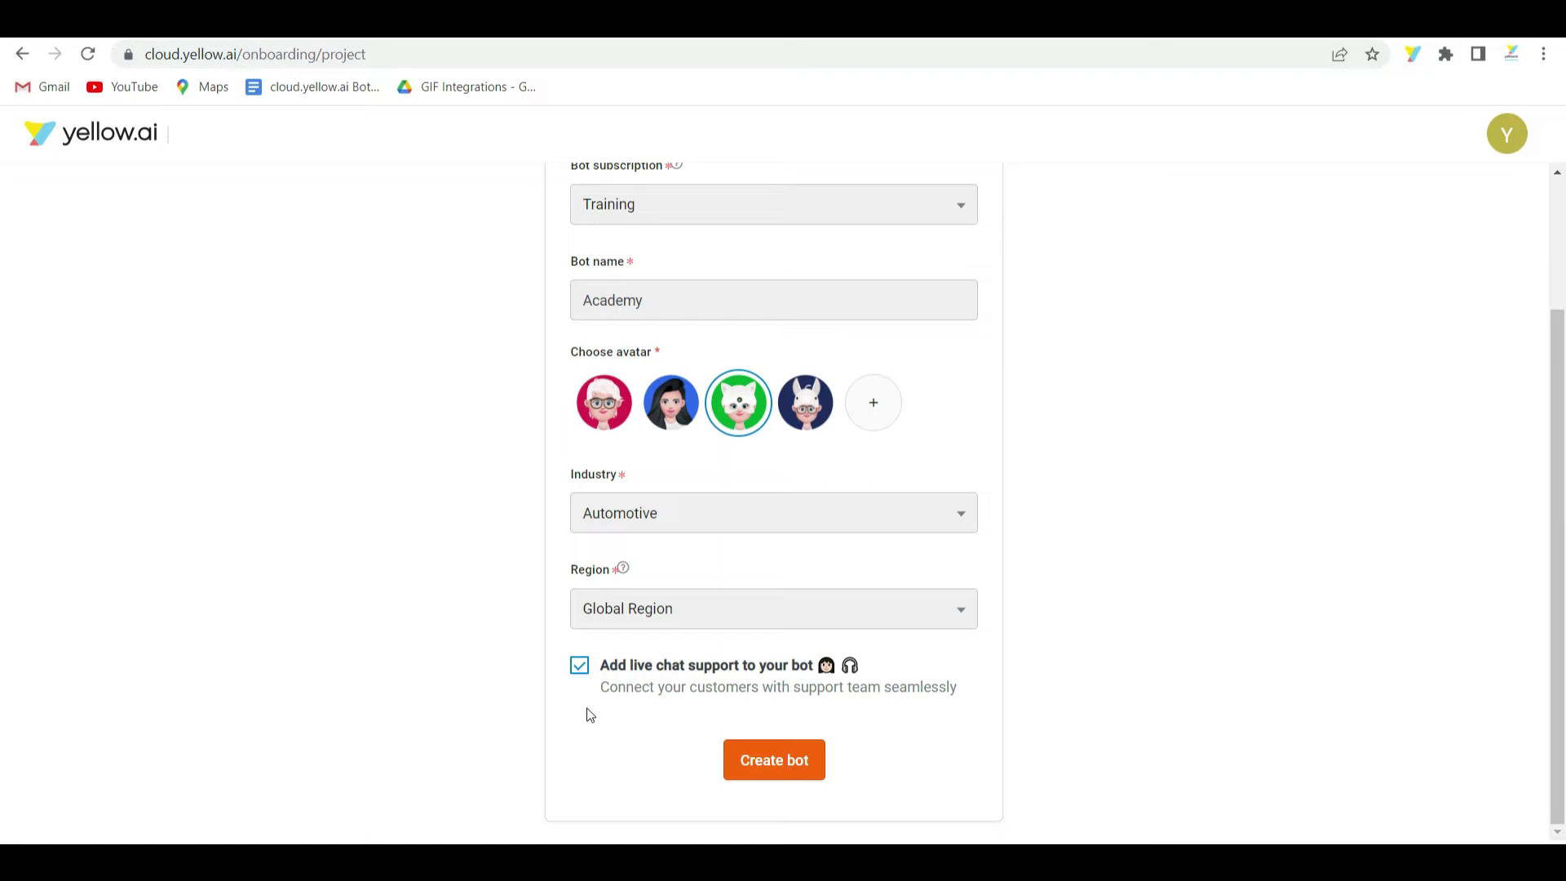
scroll(310, 423, up, 3)
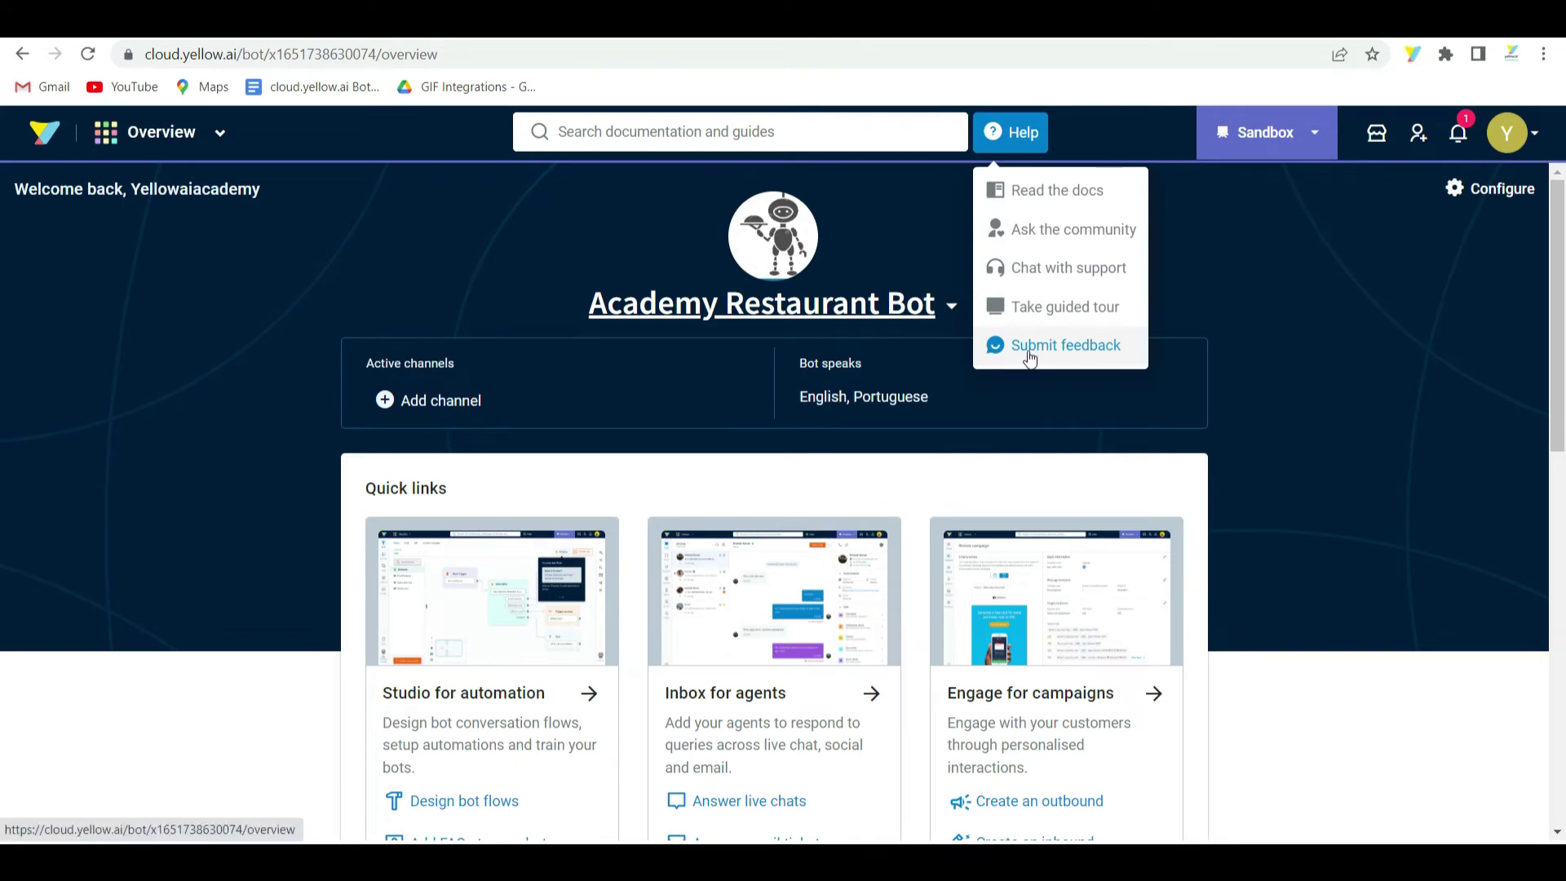
- Open and close the feedback option from the help choices, and list the bot's available environments
click(1029, 349)
click(1520, 301)
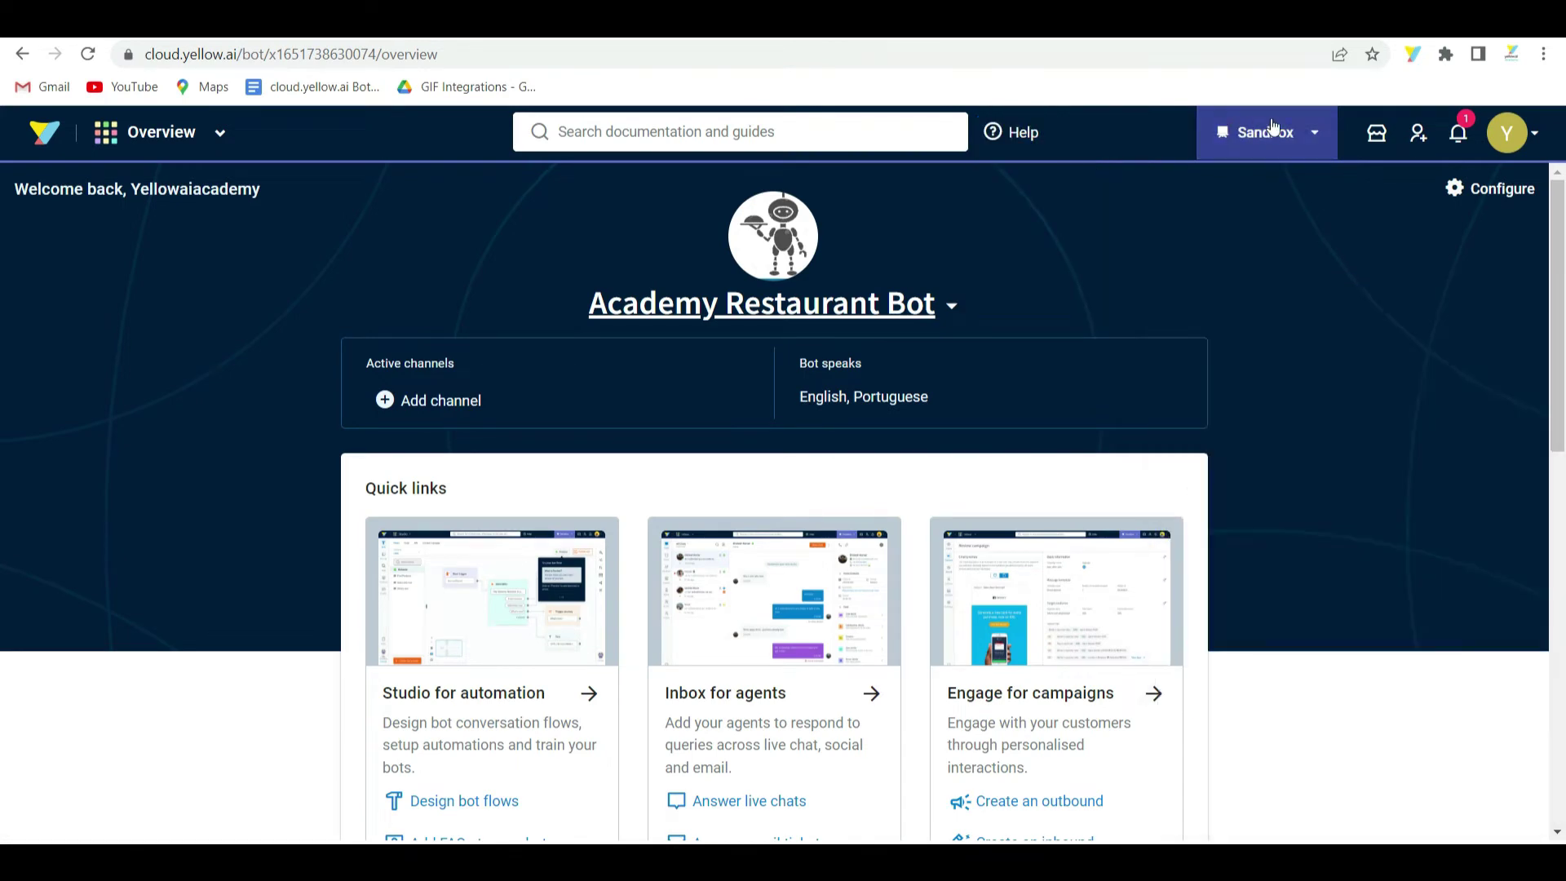
click(1301, 129)
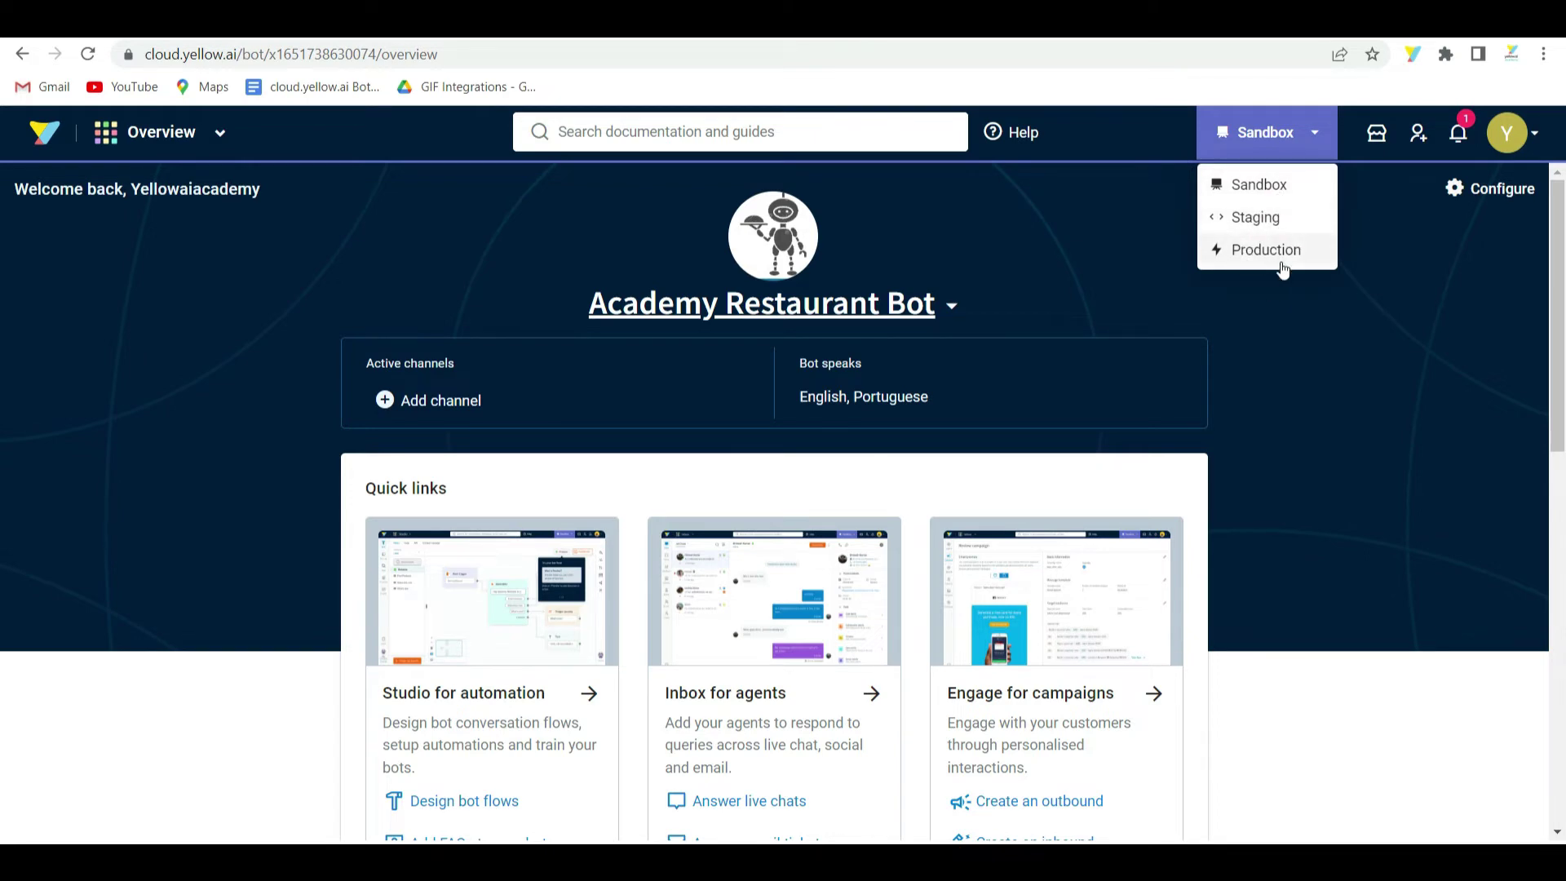
- Browse the marketplace apps, view the SAP SuccessFactors job requisition details listing, and return to the bot overview
click(1377, 151)
scroll(965, 661, down, 10)
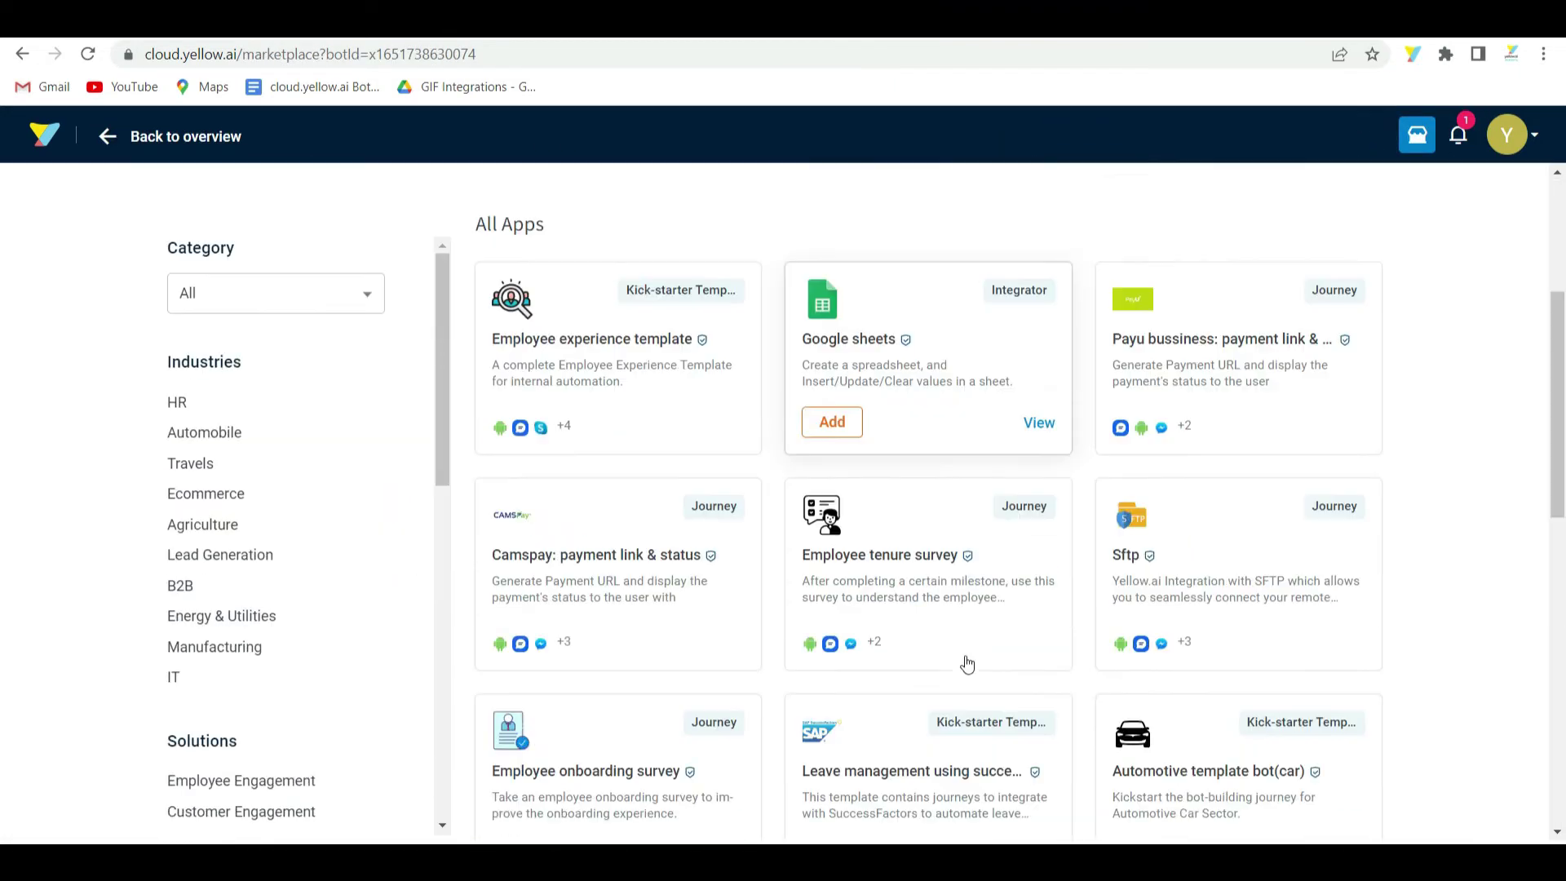
scroll(965, 661, down, 12)
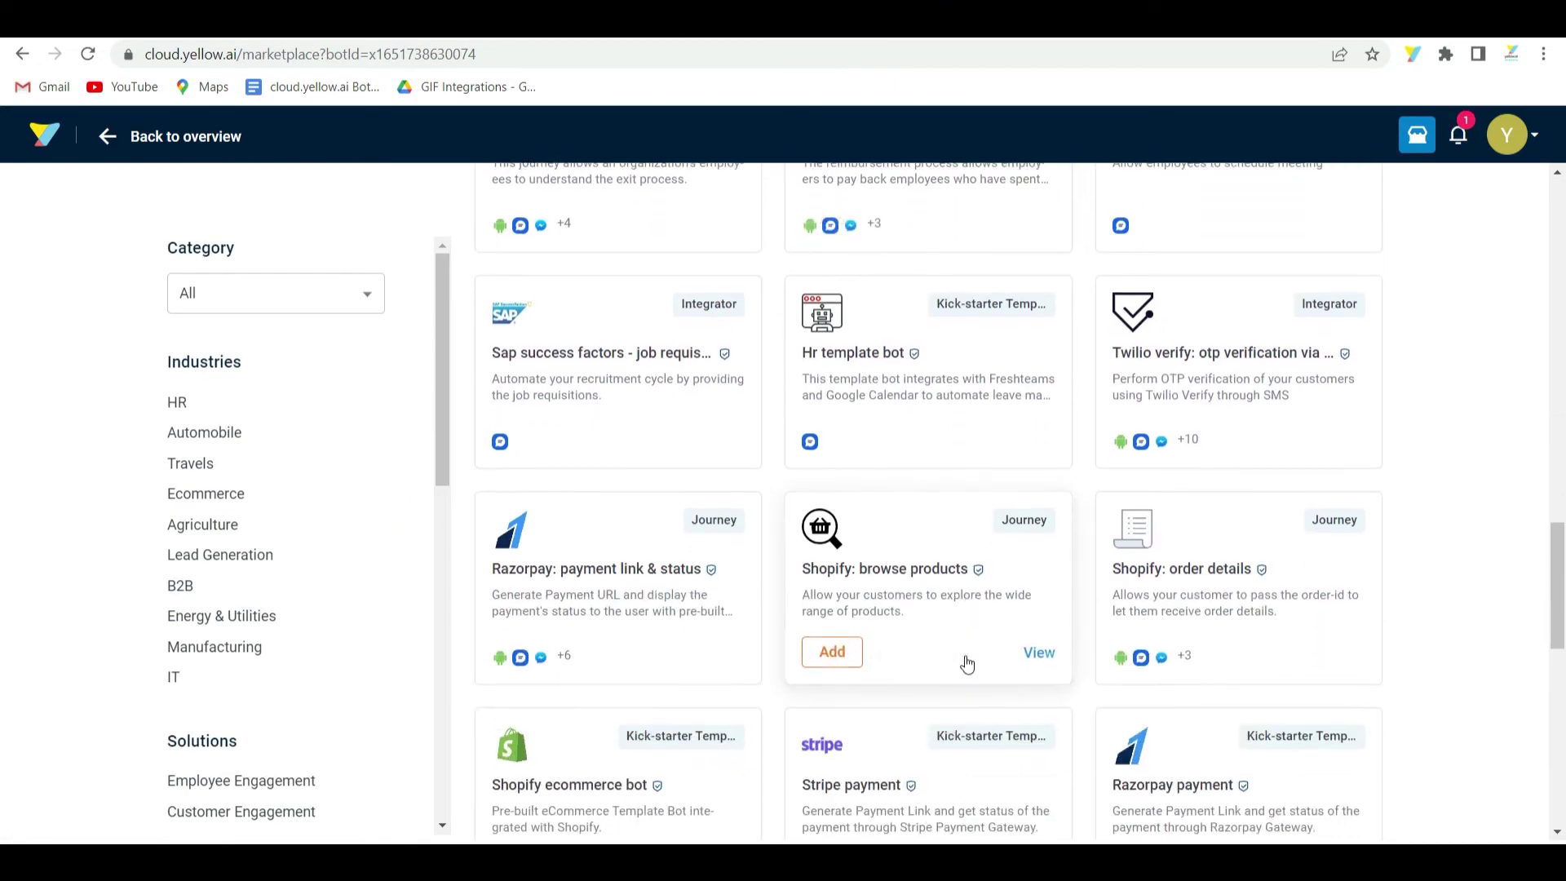
click(565, 363)
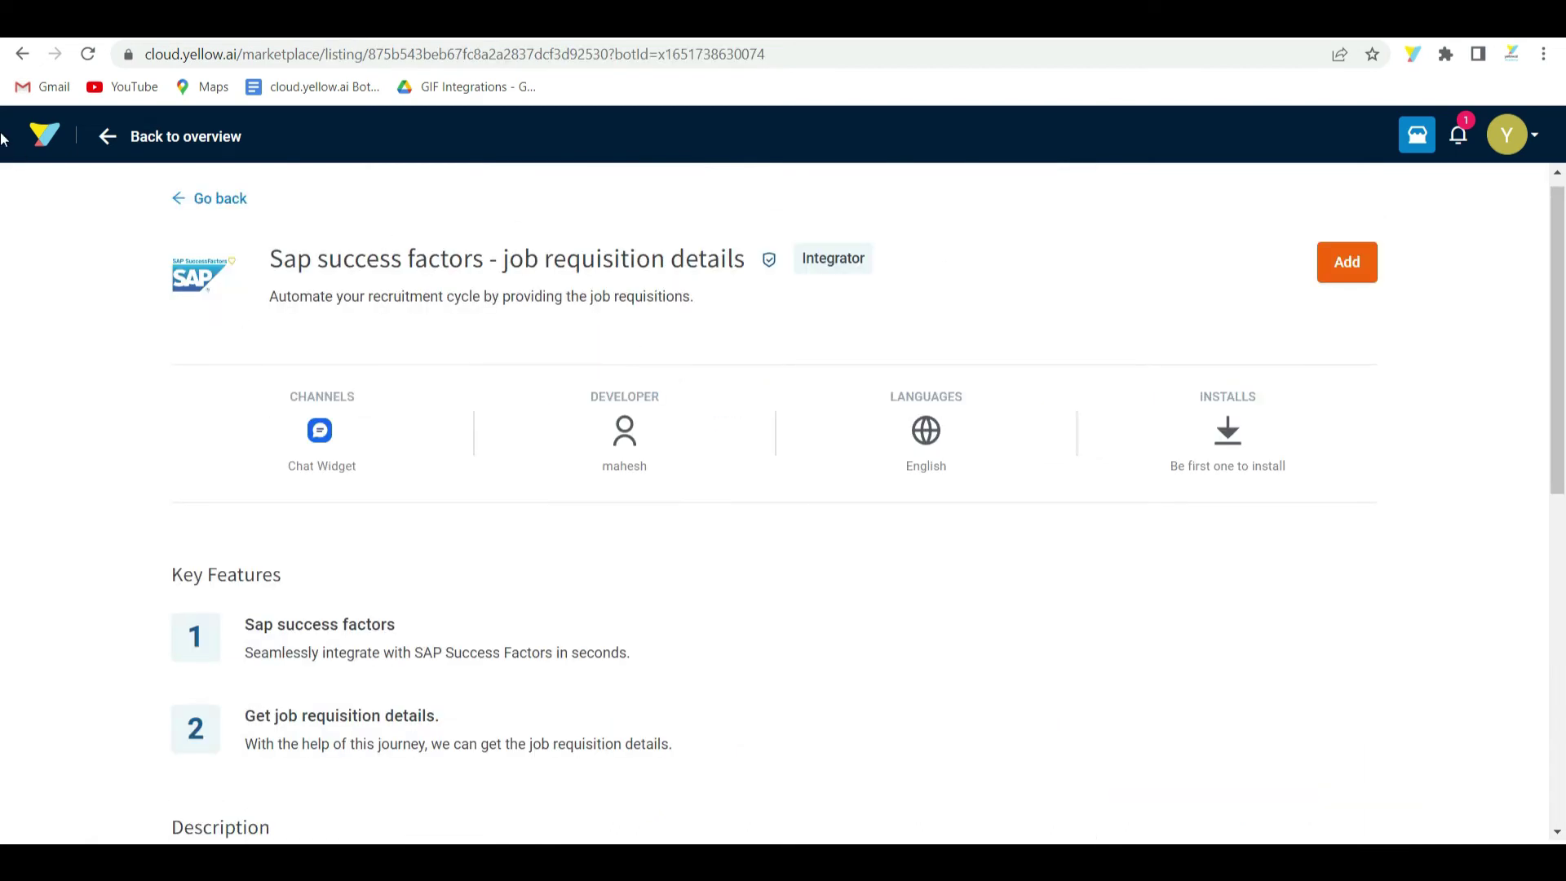
click(107, 140)
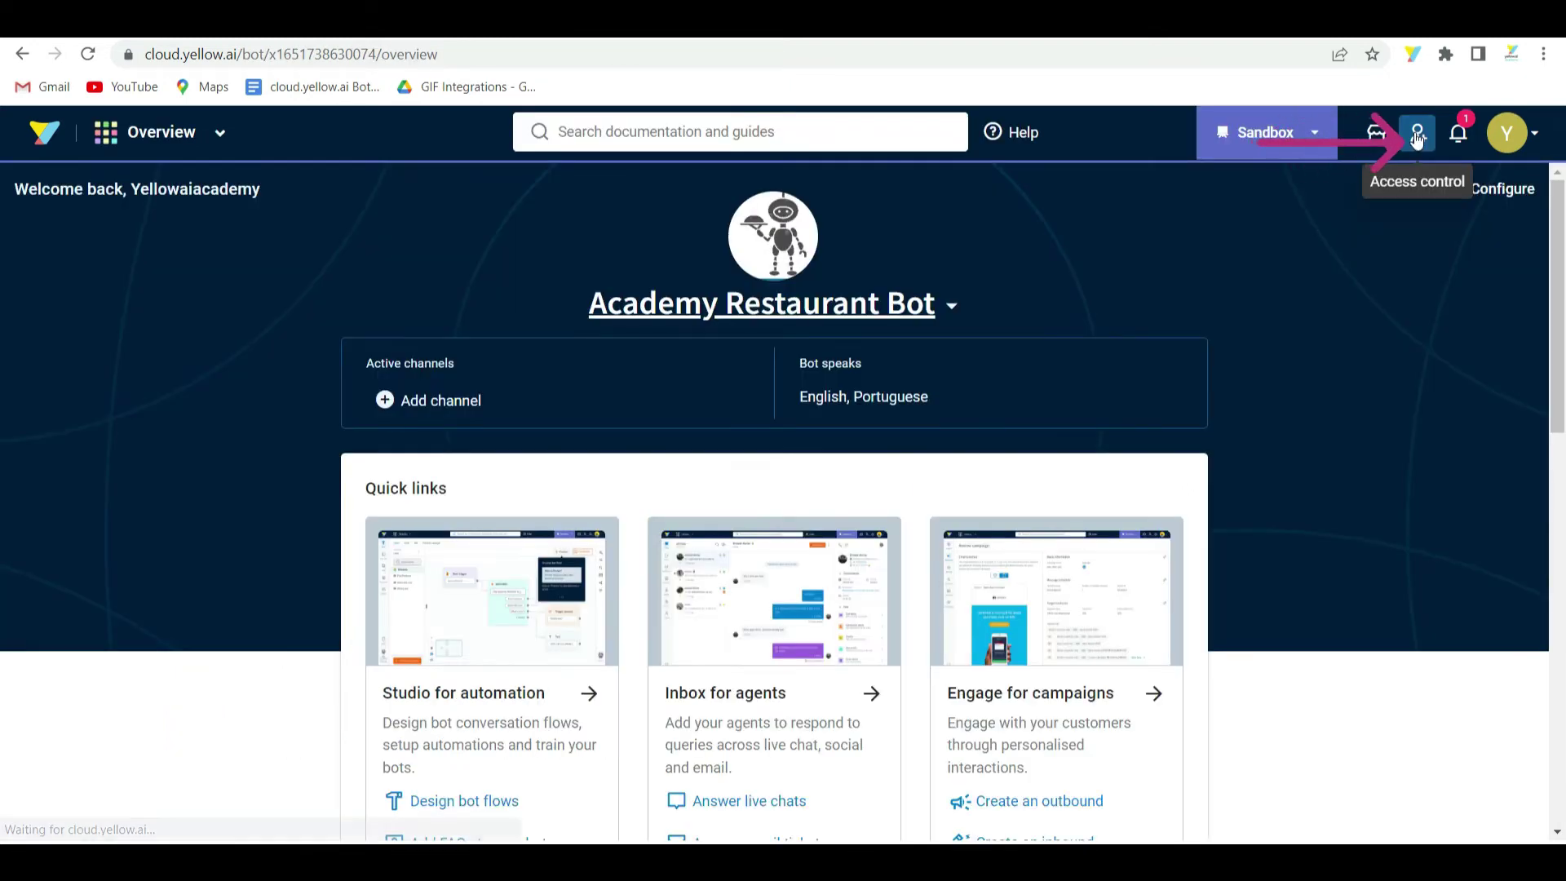
- Open the bot's access control and examine the users' roles, especially the Inbox Agent and Super Admin roles
click(1417, 140)
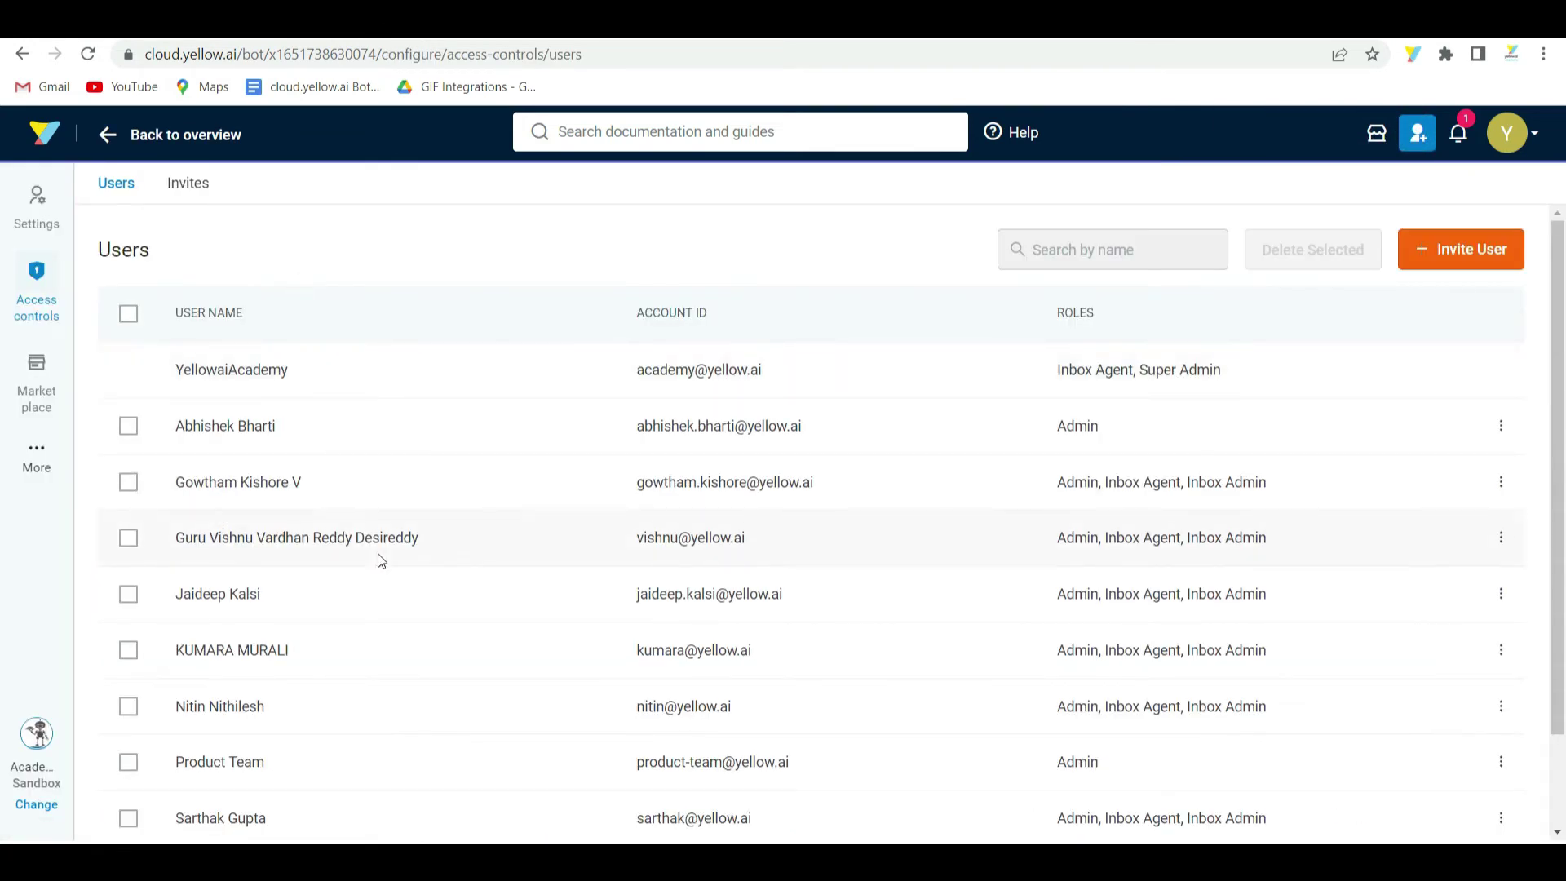
scroll(662, 483, down, 1)
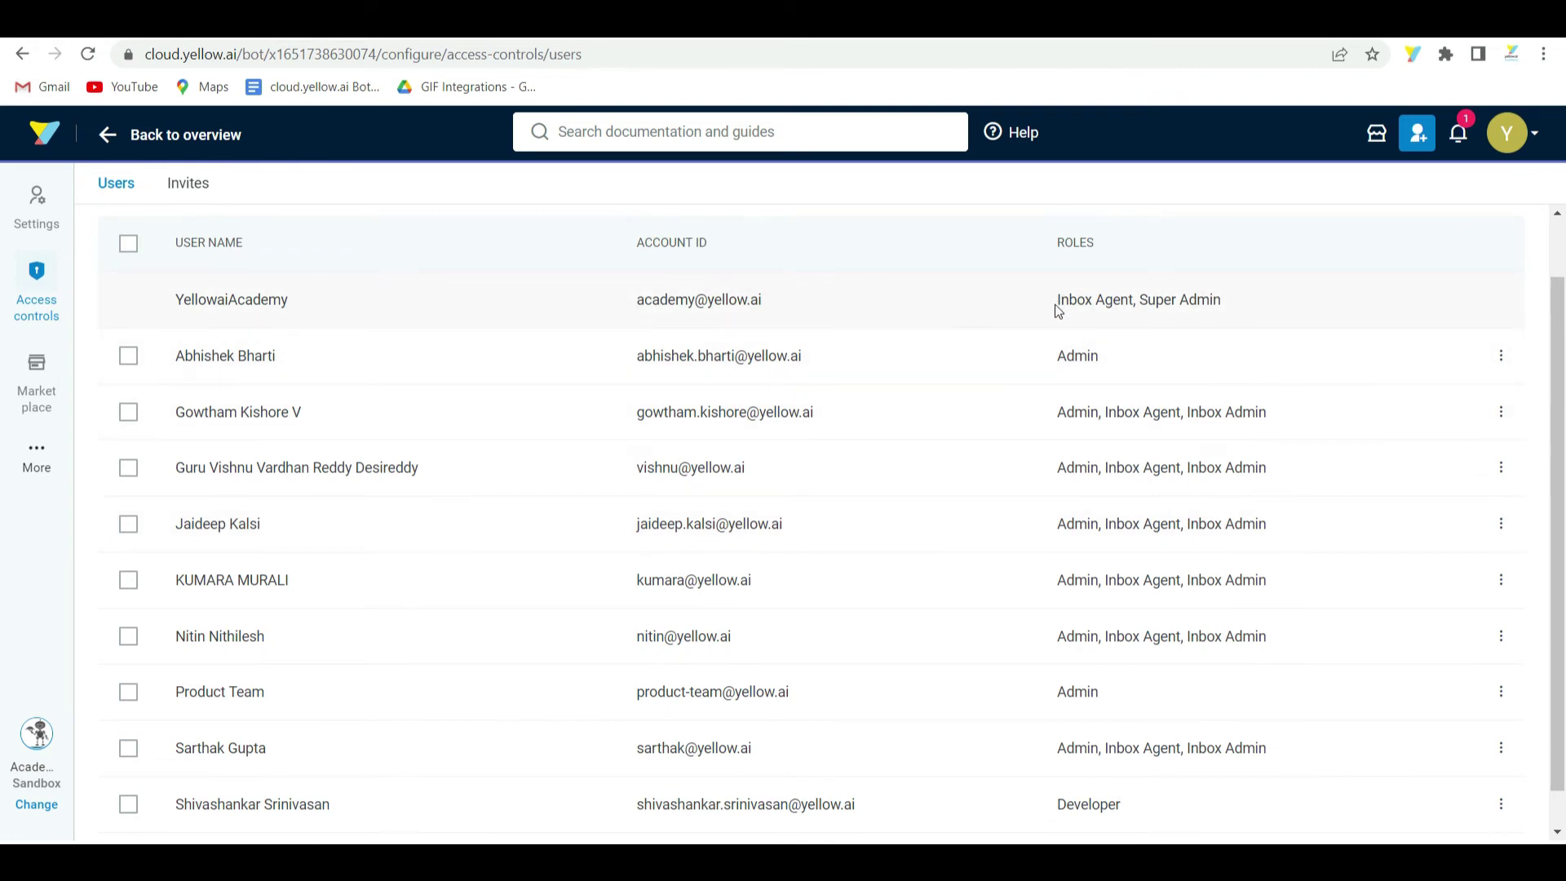
drag(1056, 300, 1201, 322)
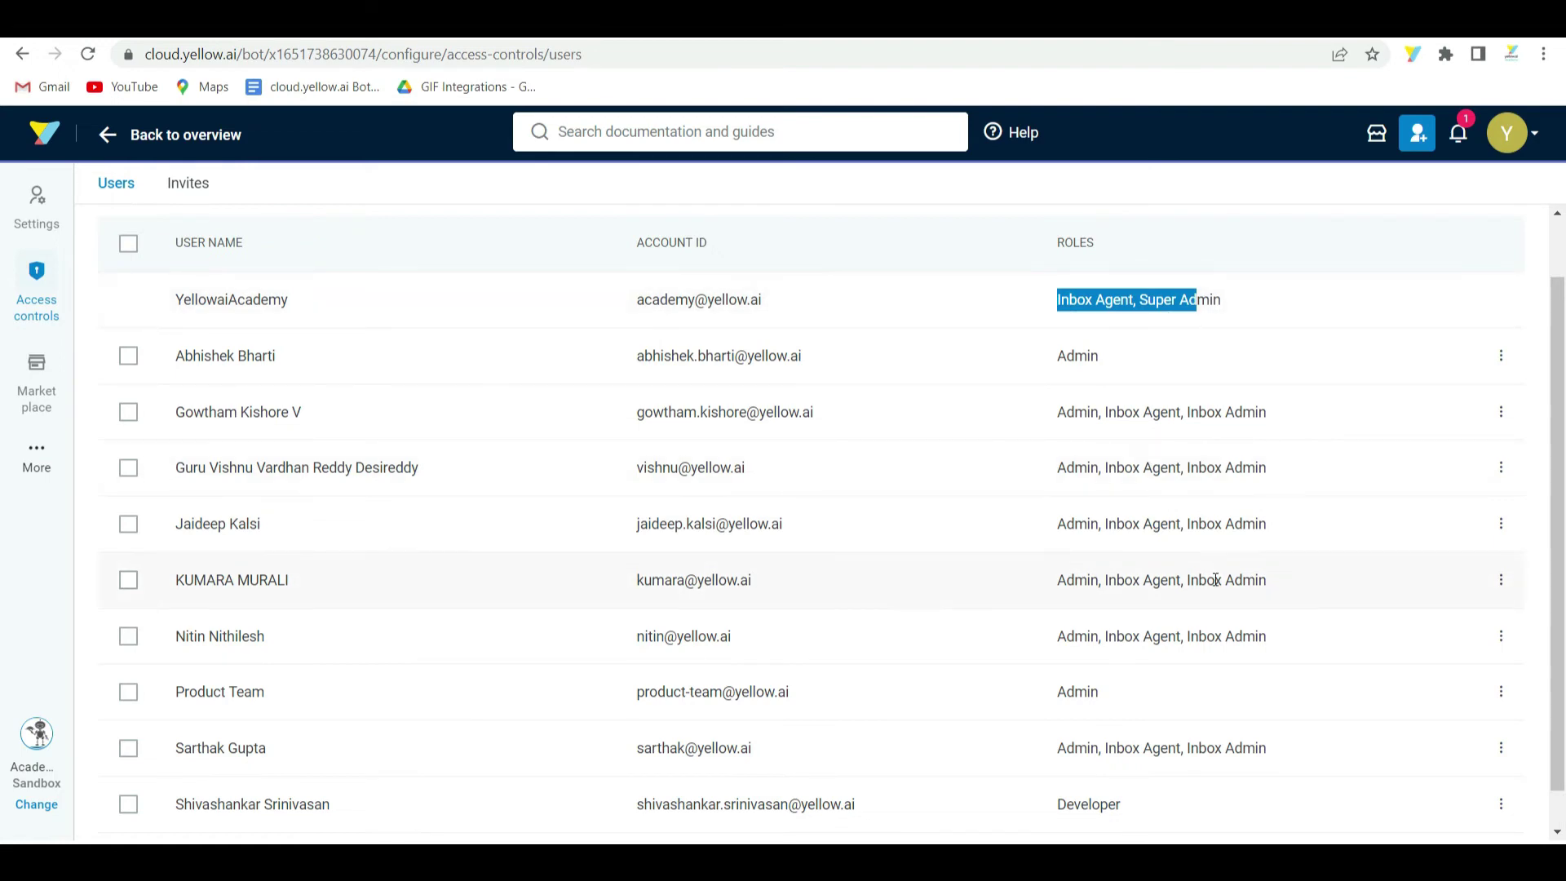
click(1221, 311)
drag(1141, 300, 1211, 315)
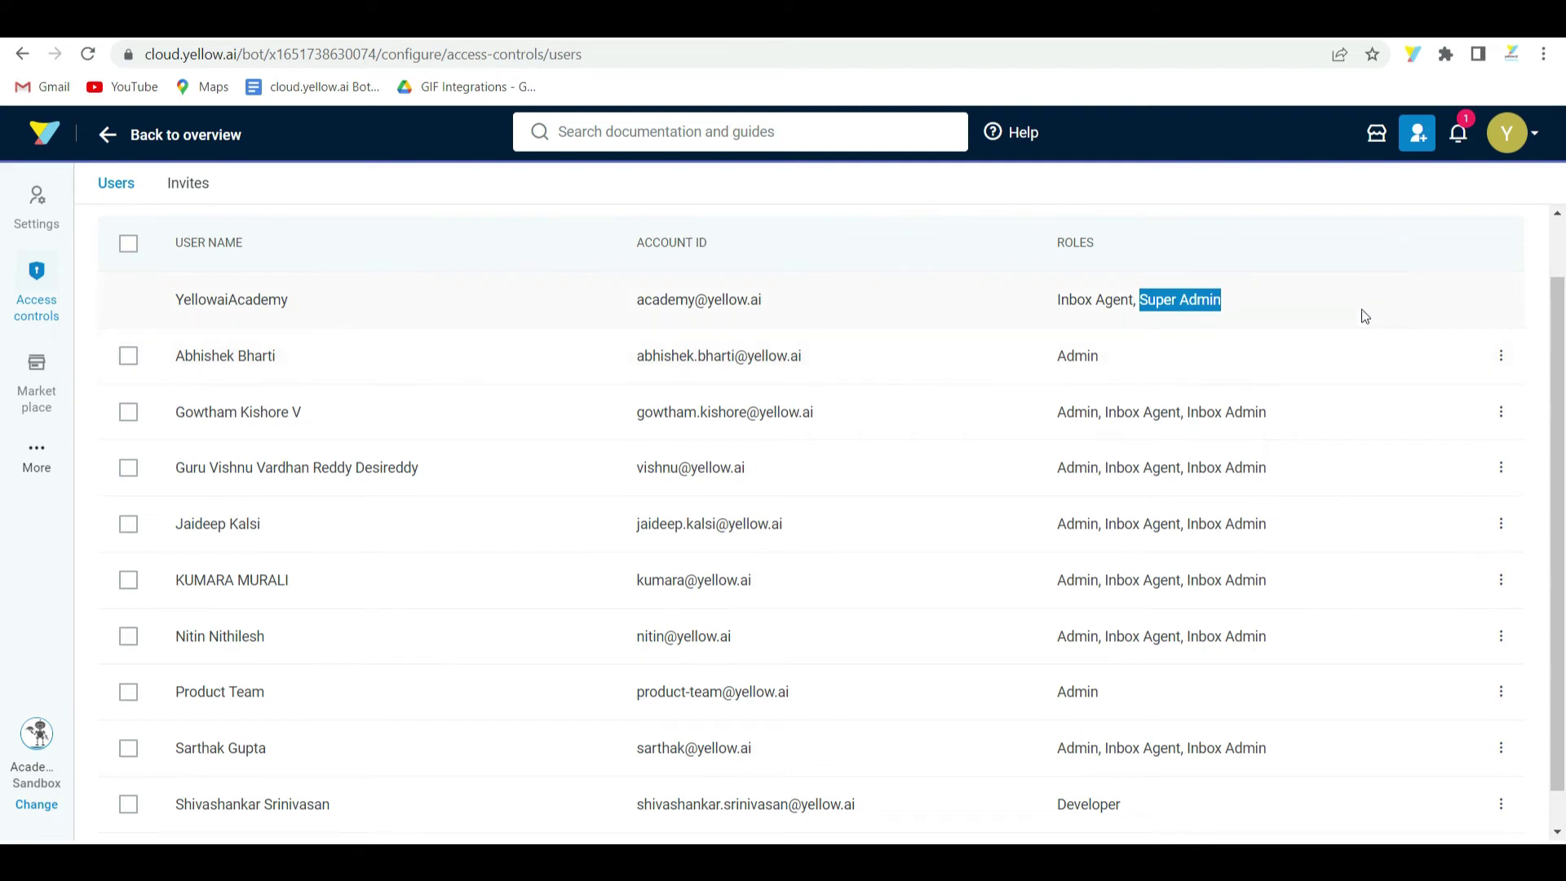
scroll(1379, 302, up, 1)
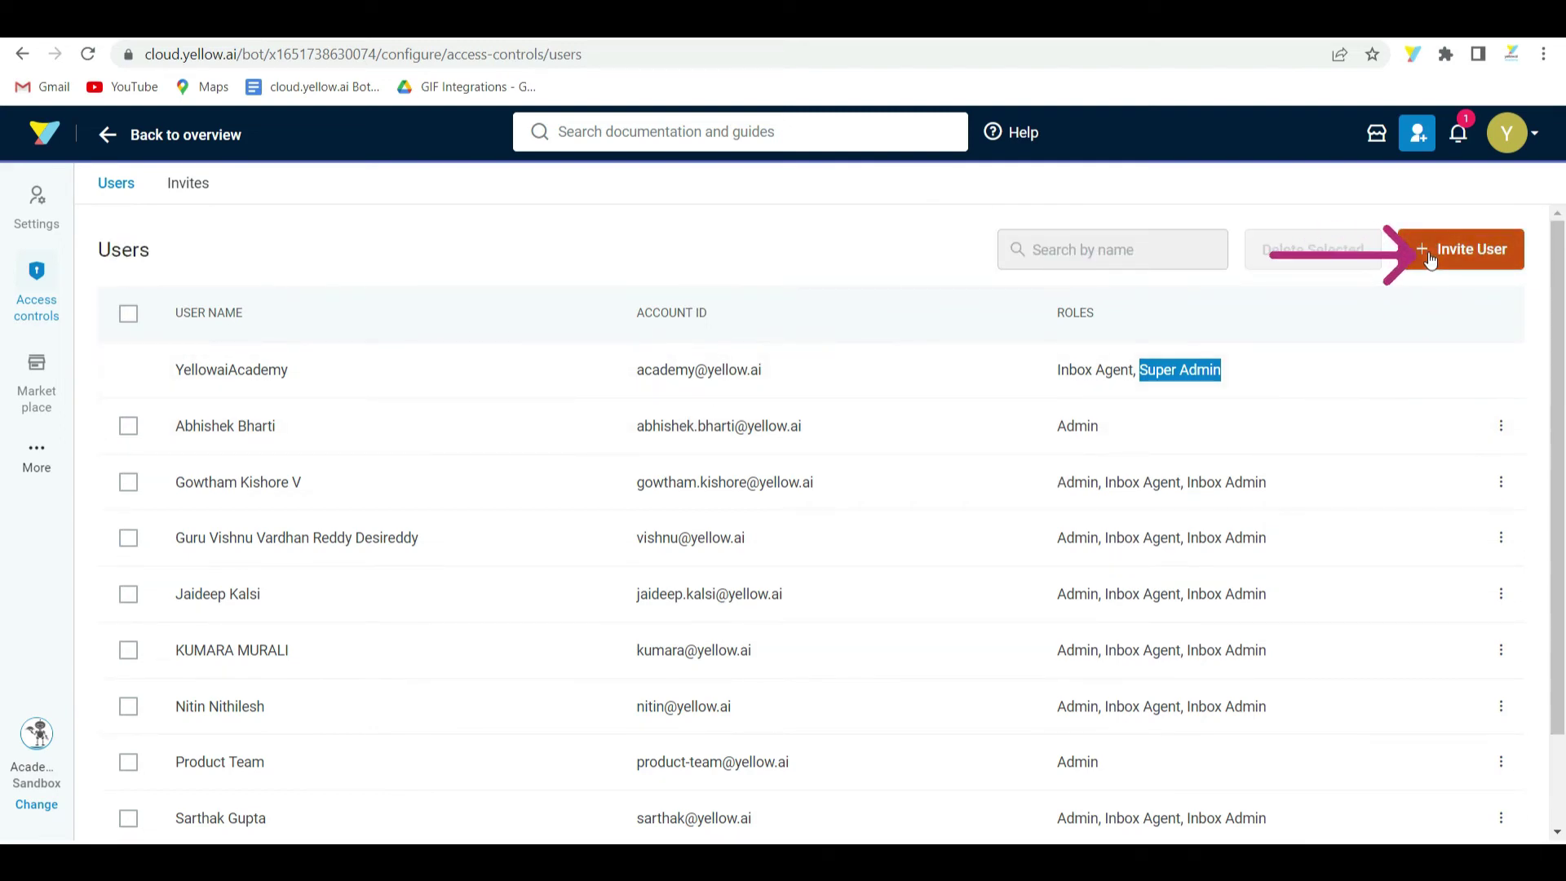
- Invite a user to the bot by entering the user's e-mail address and granting Inbox (Admin) access
click(1430, 259)
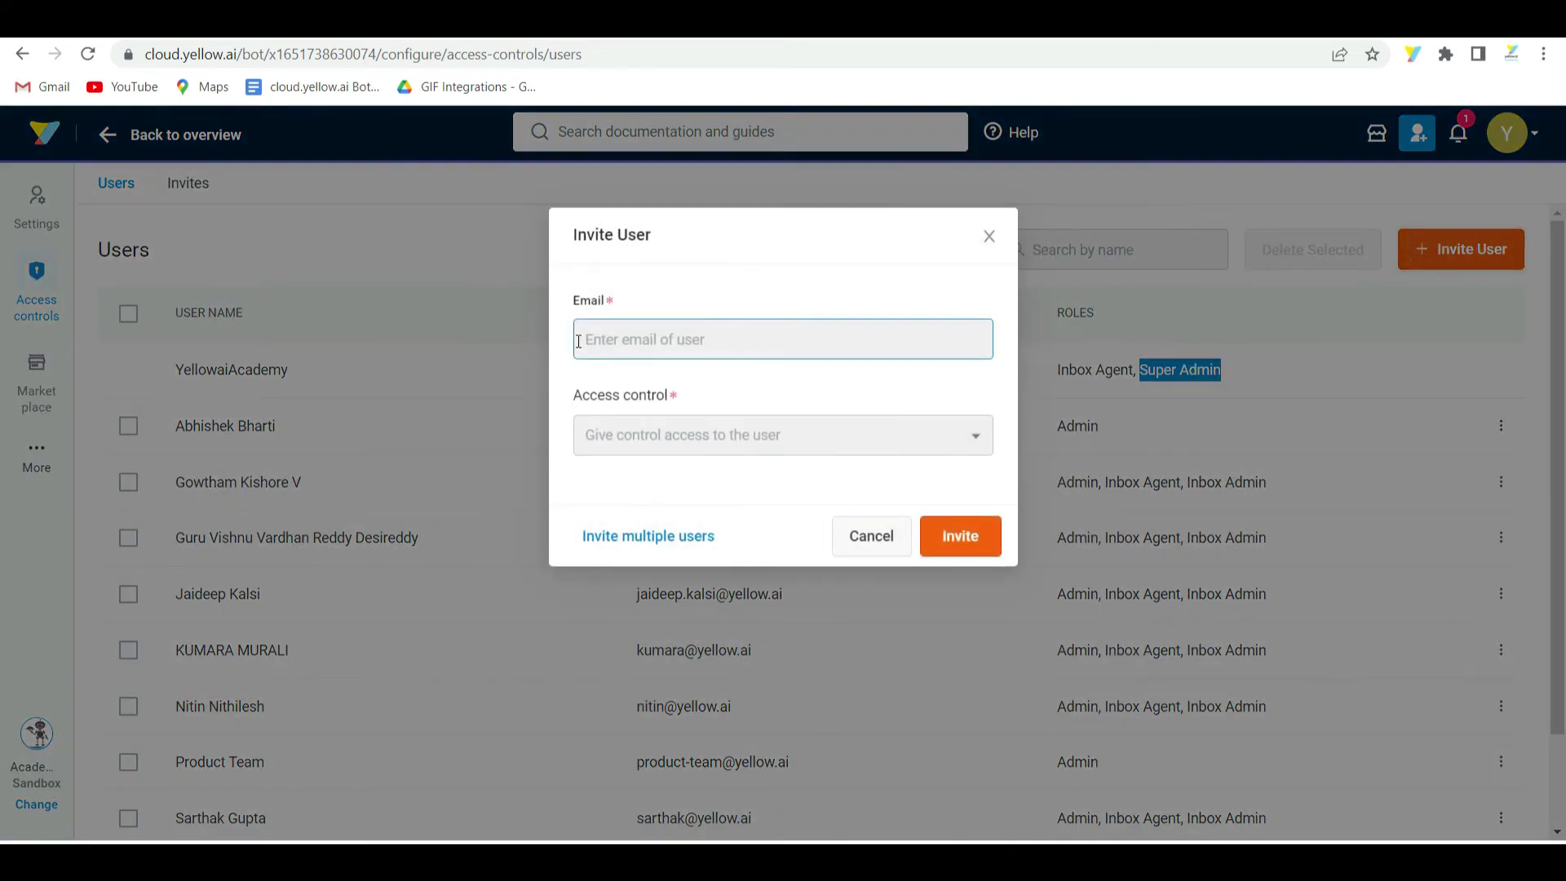
click(633, 447)
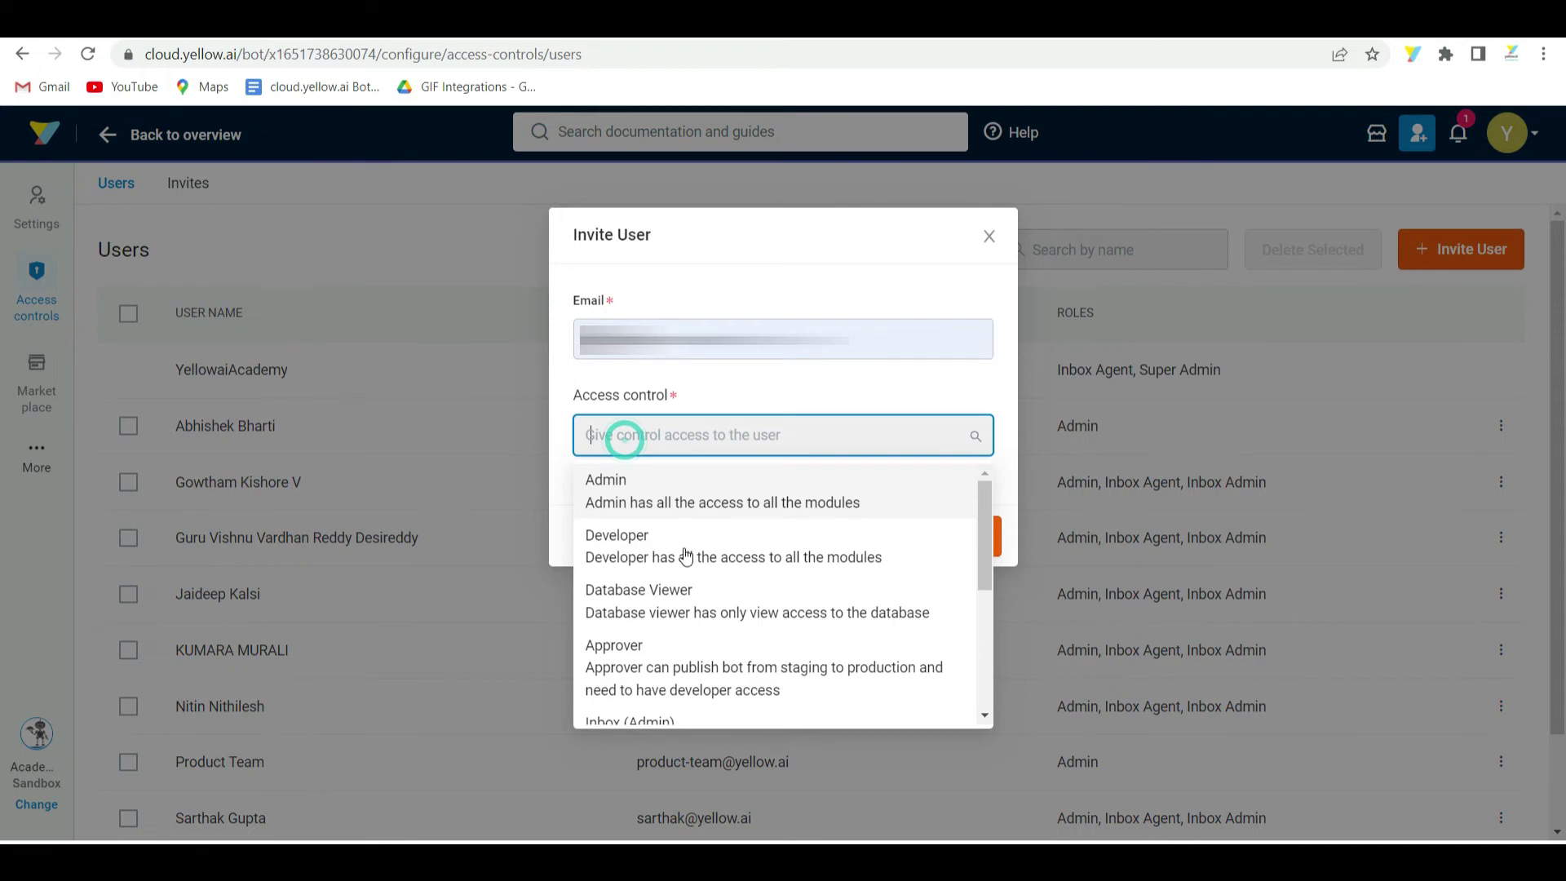
scroll(684, 588, down, 3)
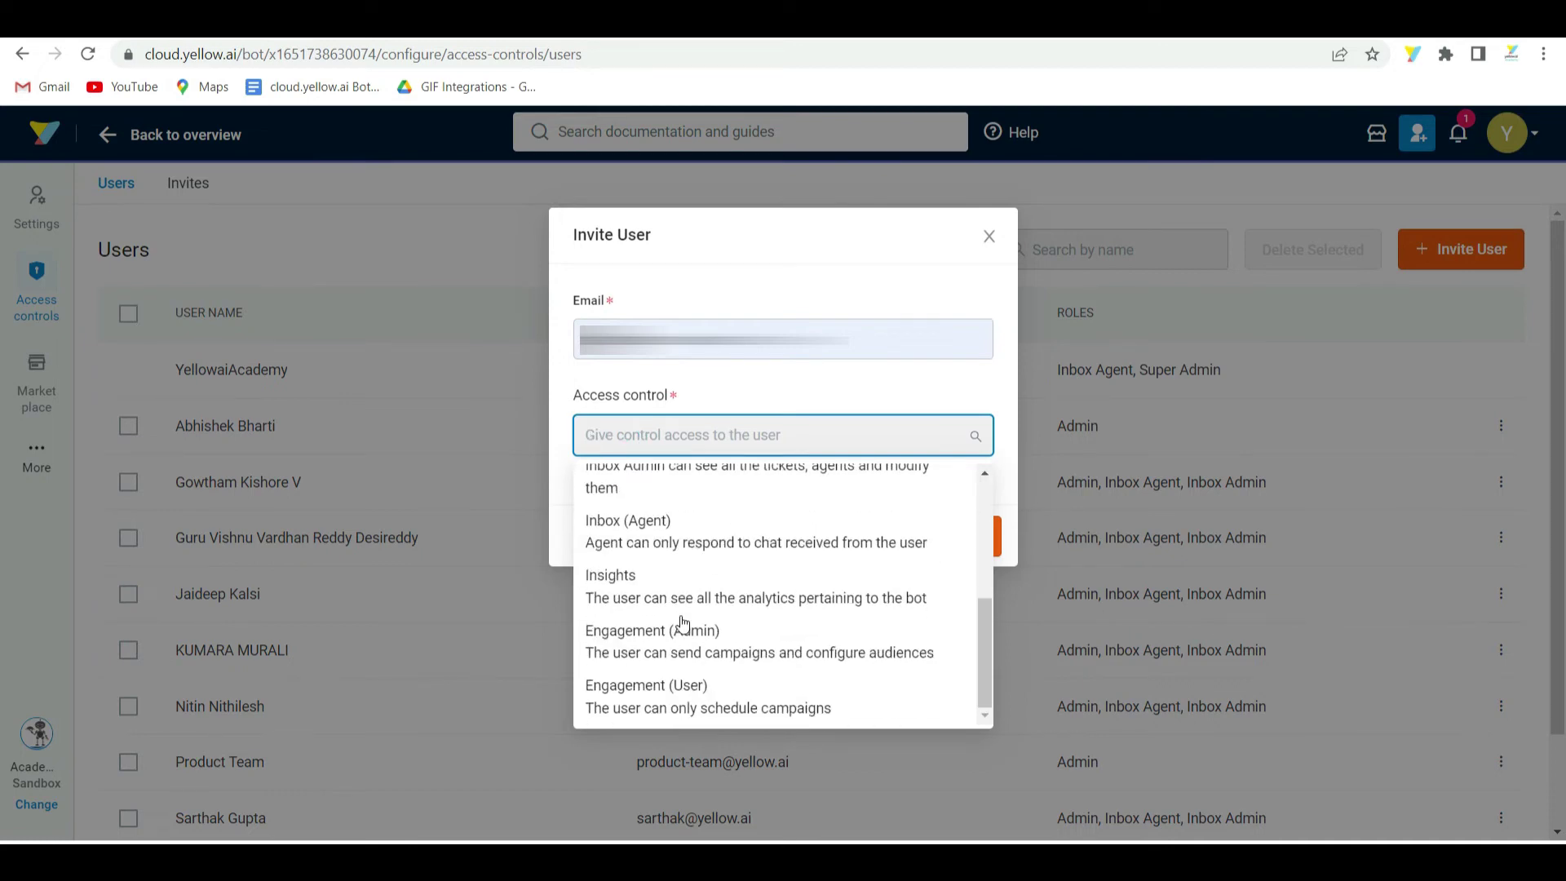
scroll(684, 625, up, 5)
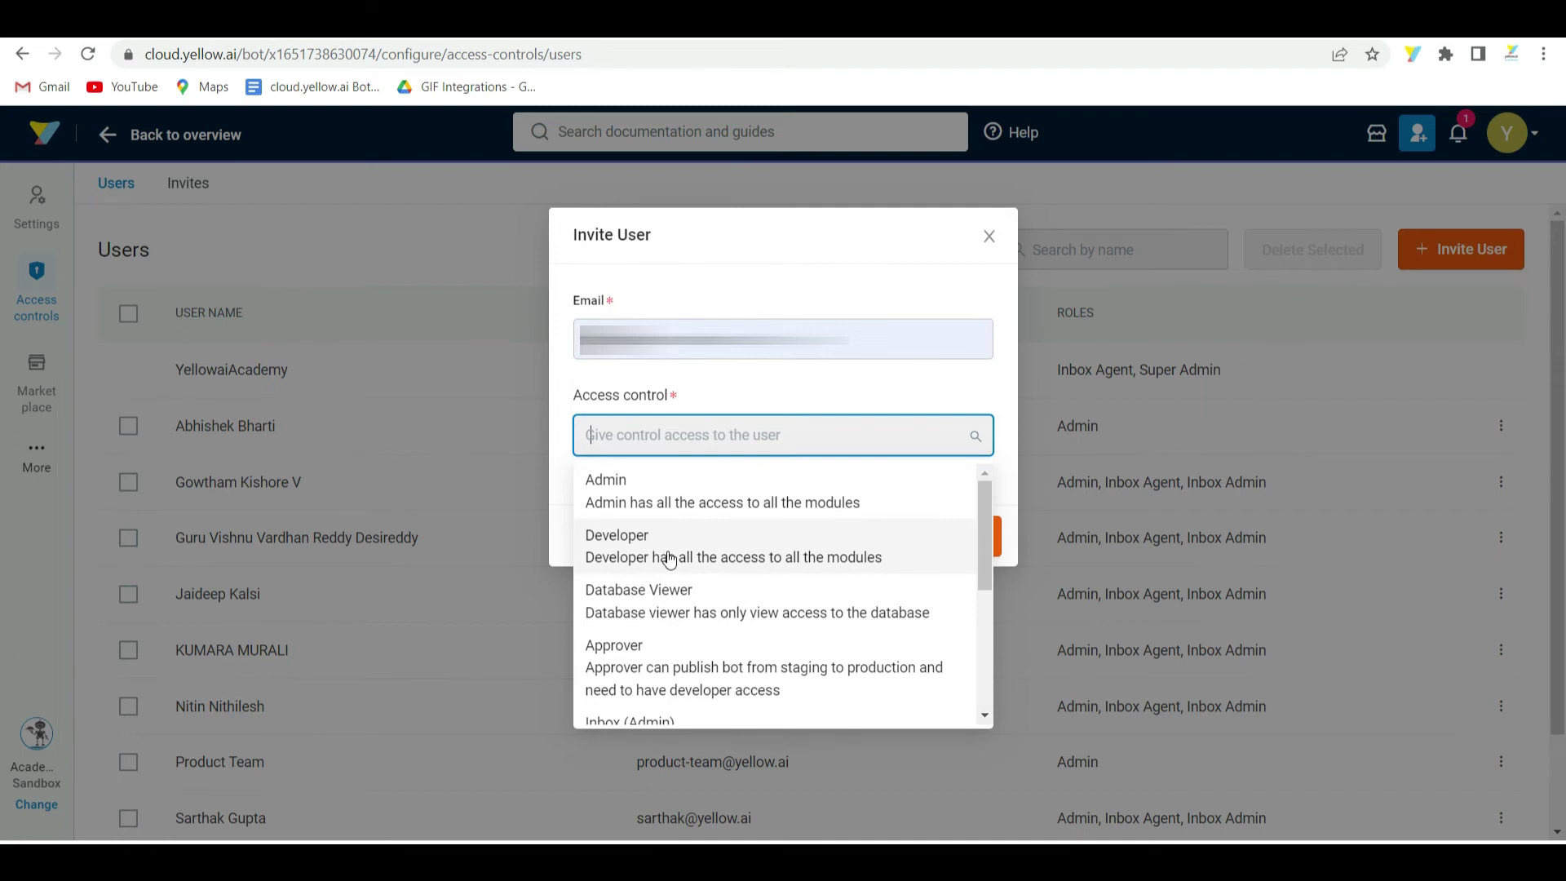
scroll(669, 559, down, 1)
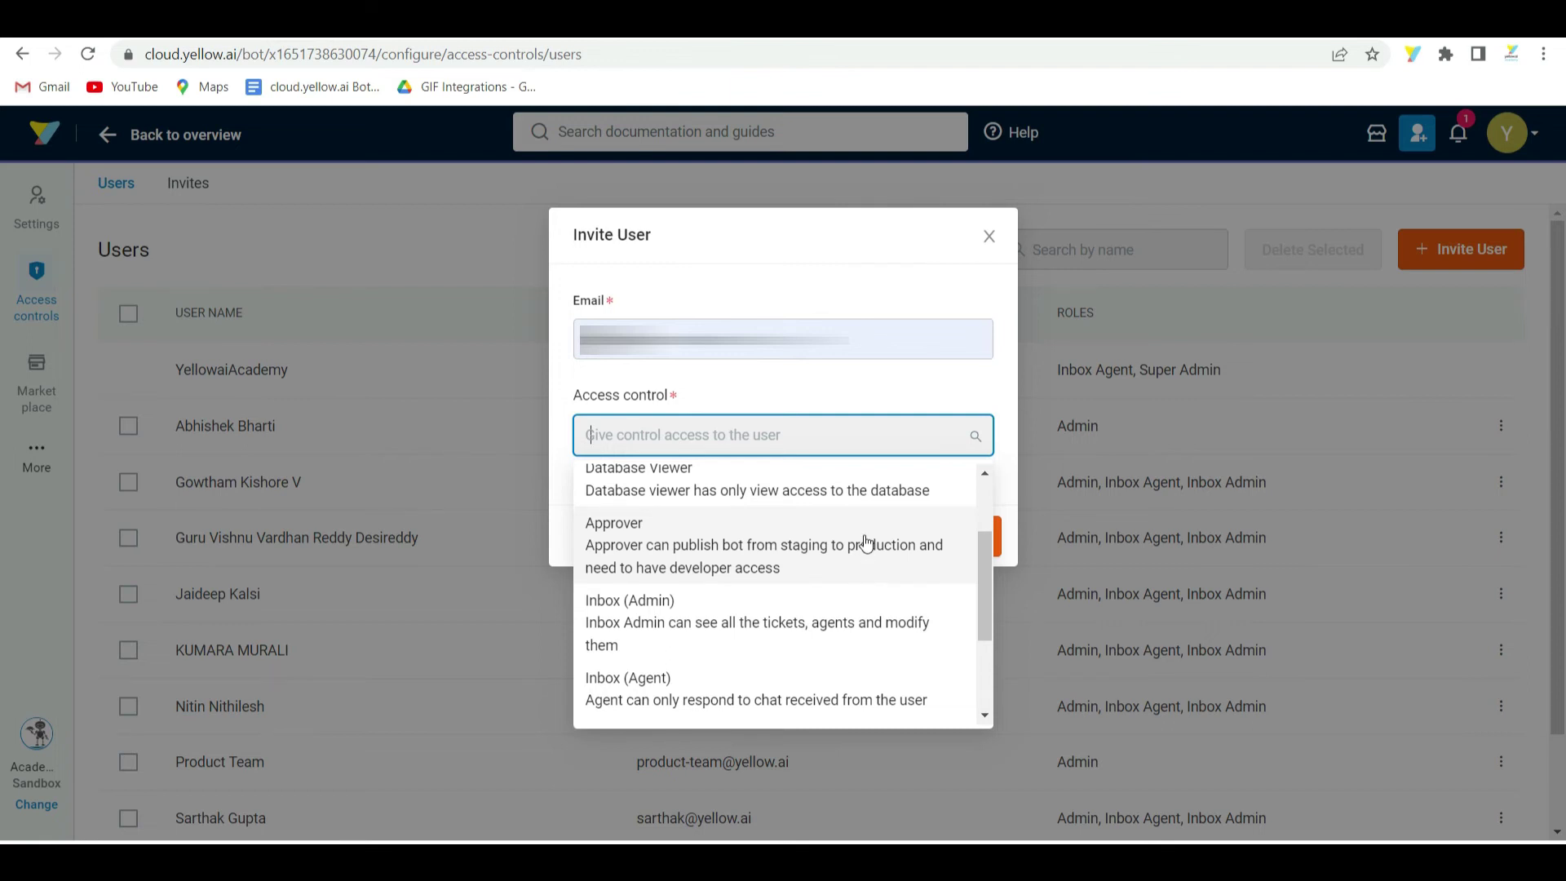
scroll(864, 543, down, 1)
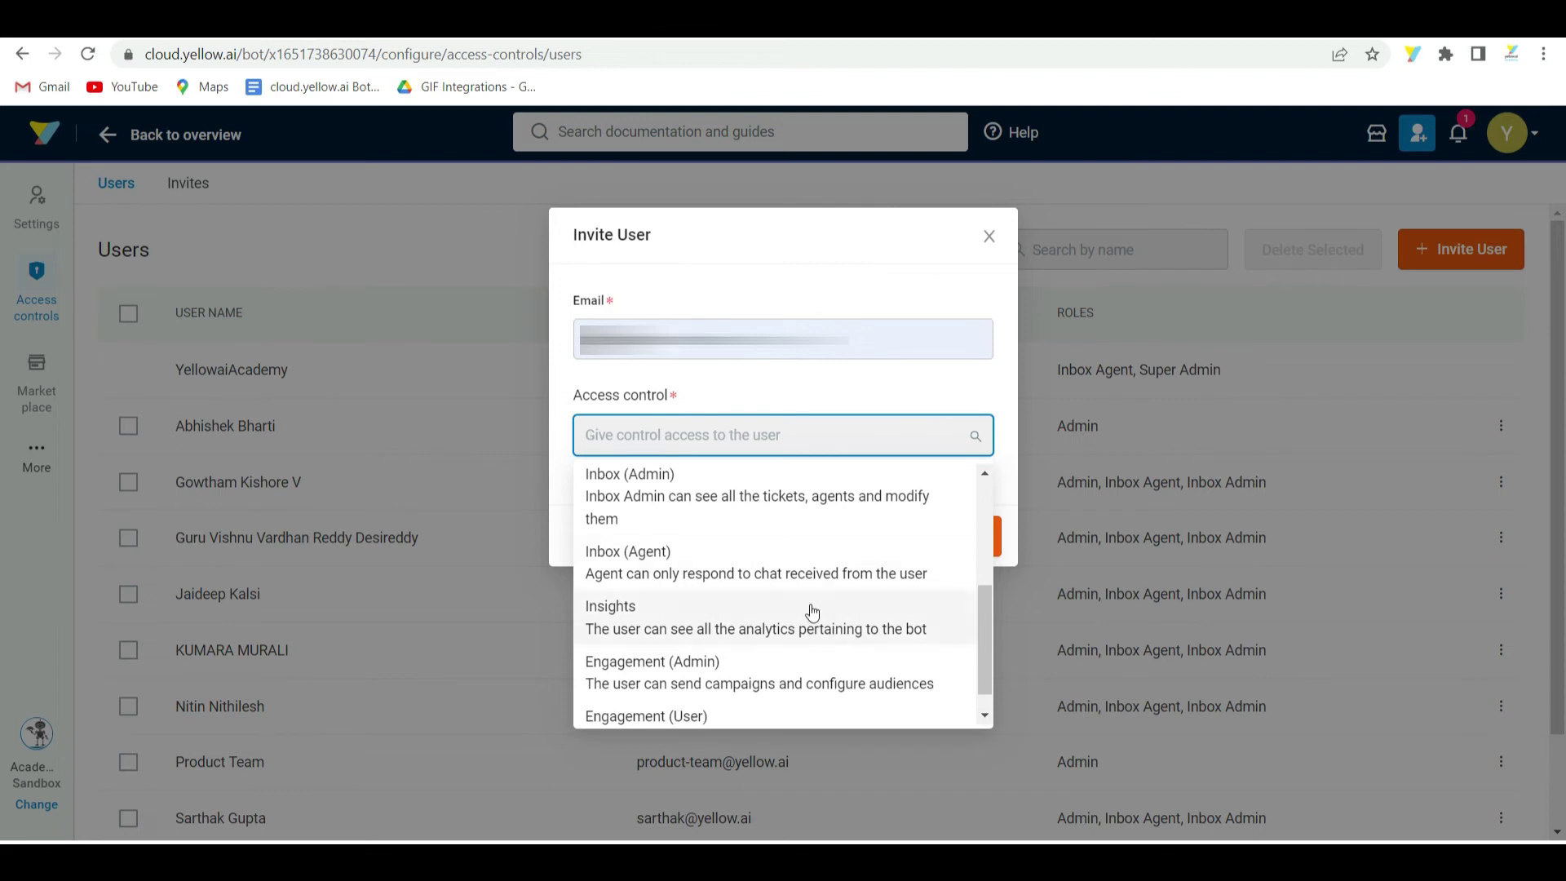
scroll(787, 574, down, 1)
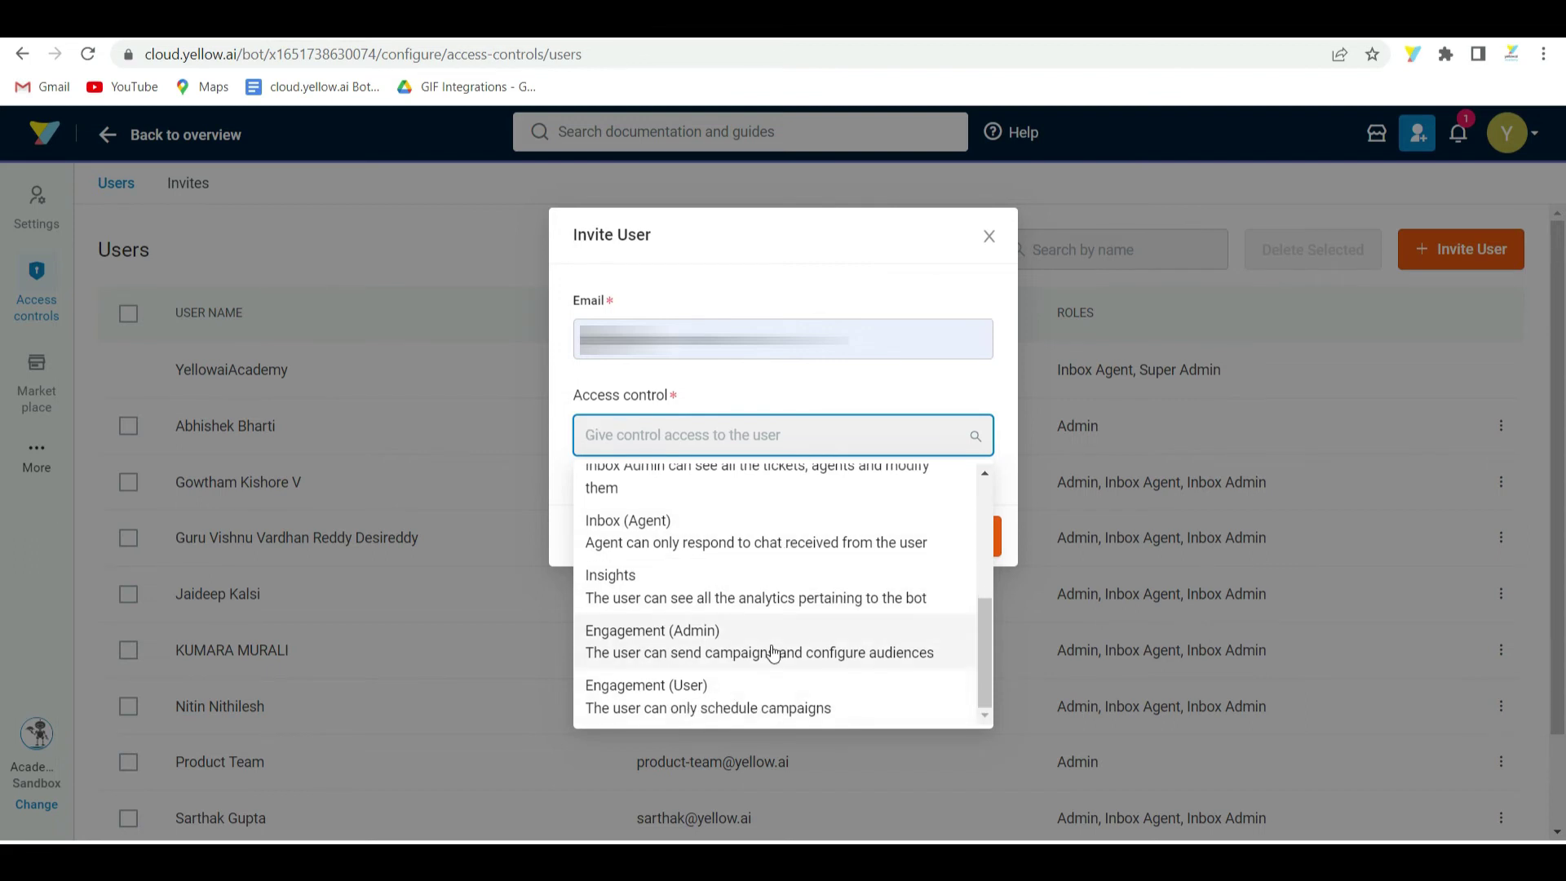
click(864, 371)
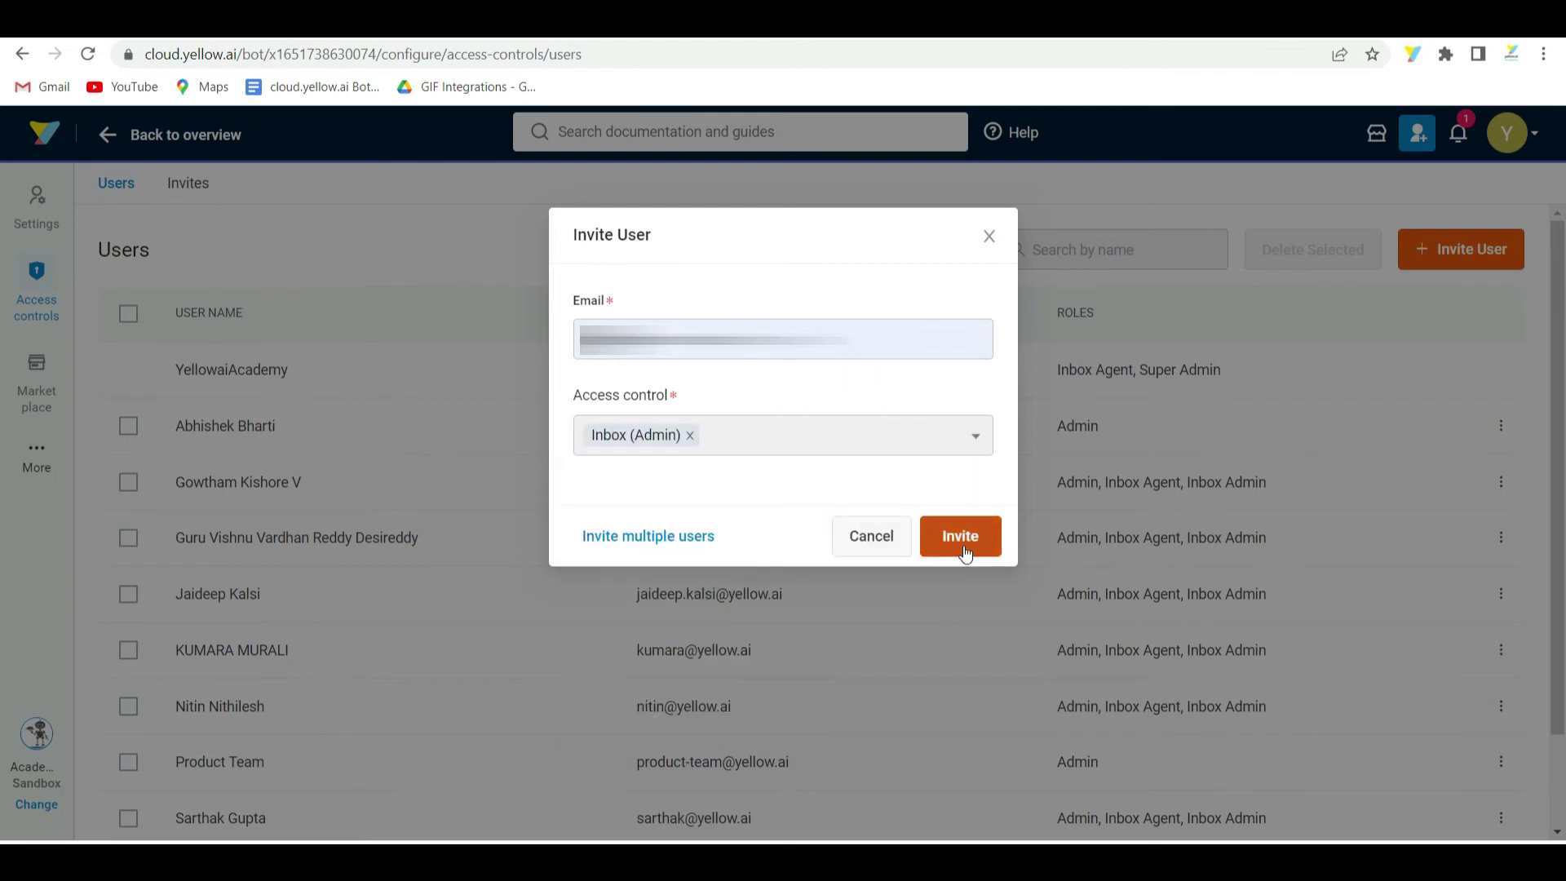
click(962, 536)
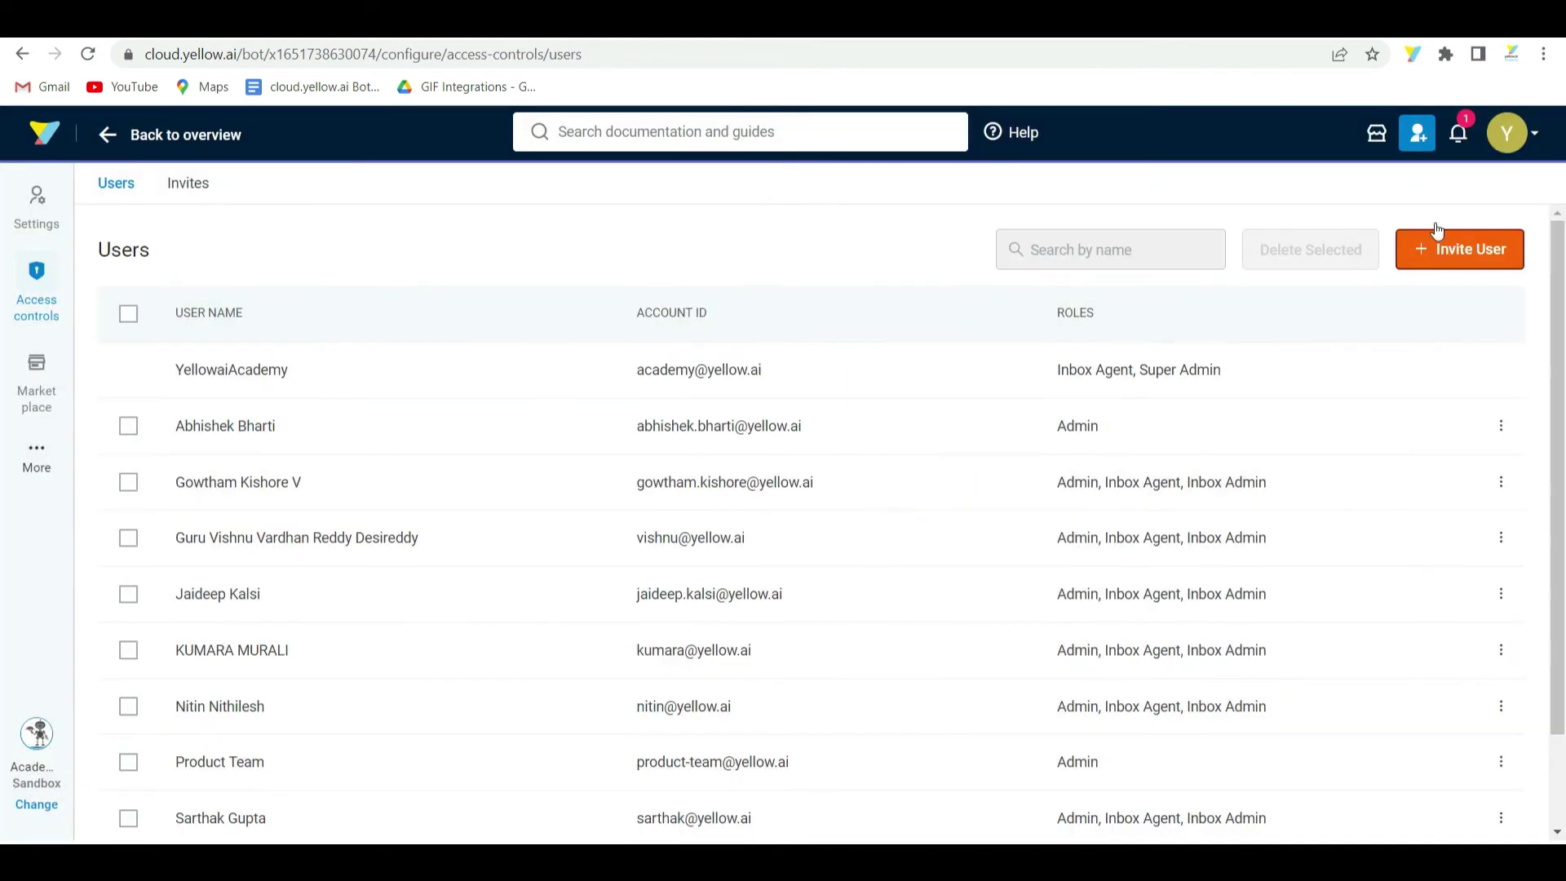
- View the bot's pending invites and accept the Hotel and Restaurant Chatbot invite from the notifications
click(183, 191)
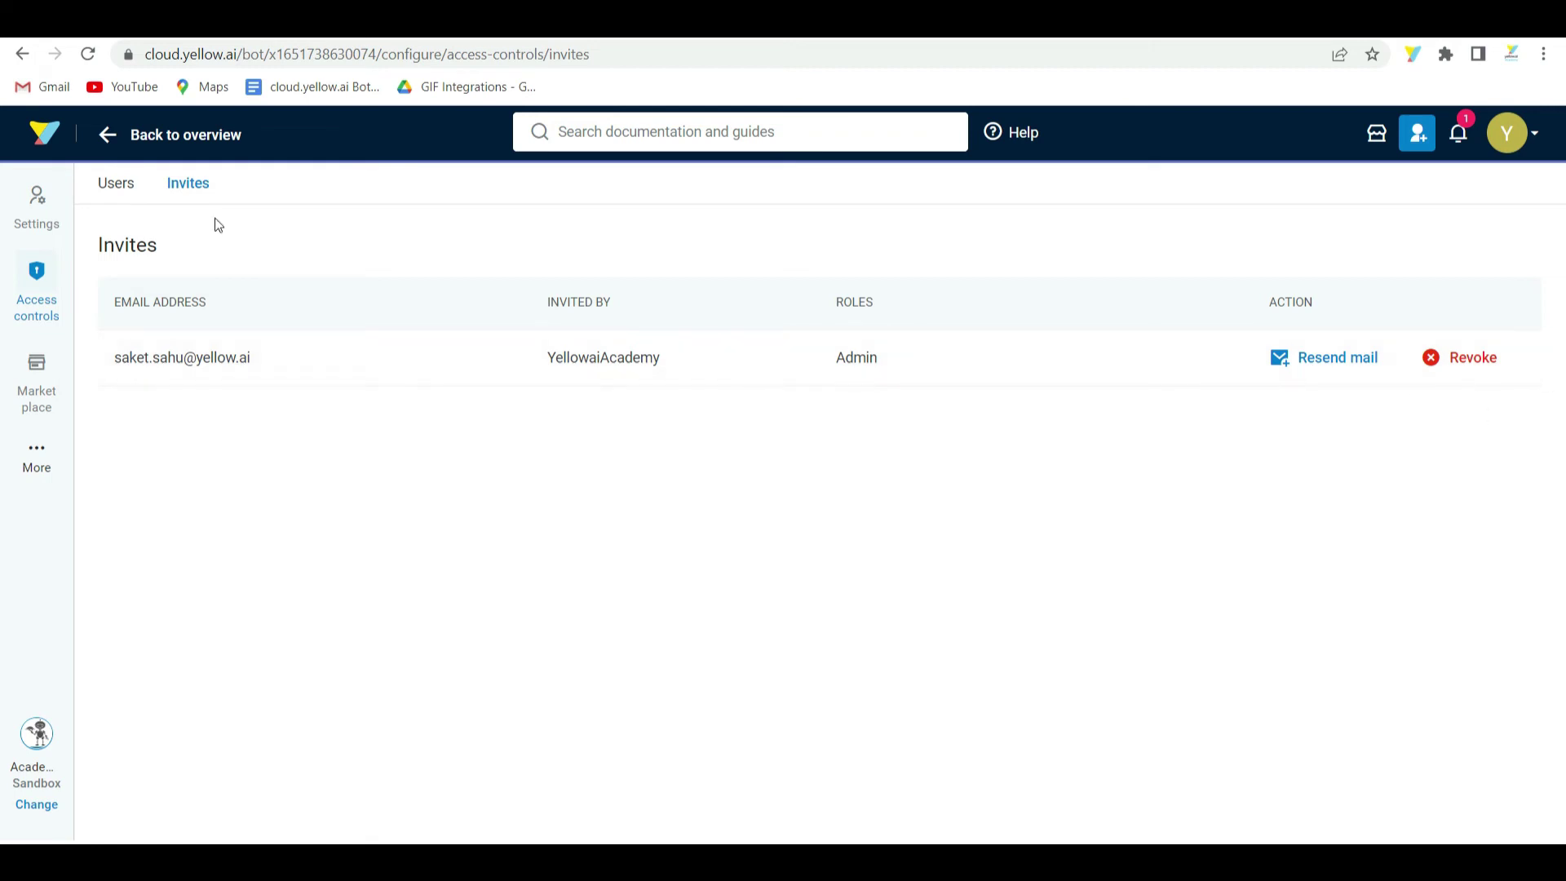
click(1460, 141)
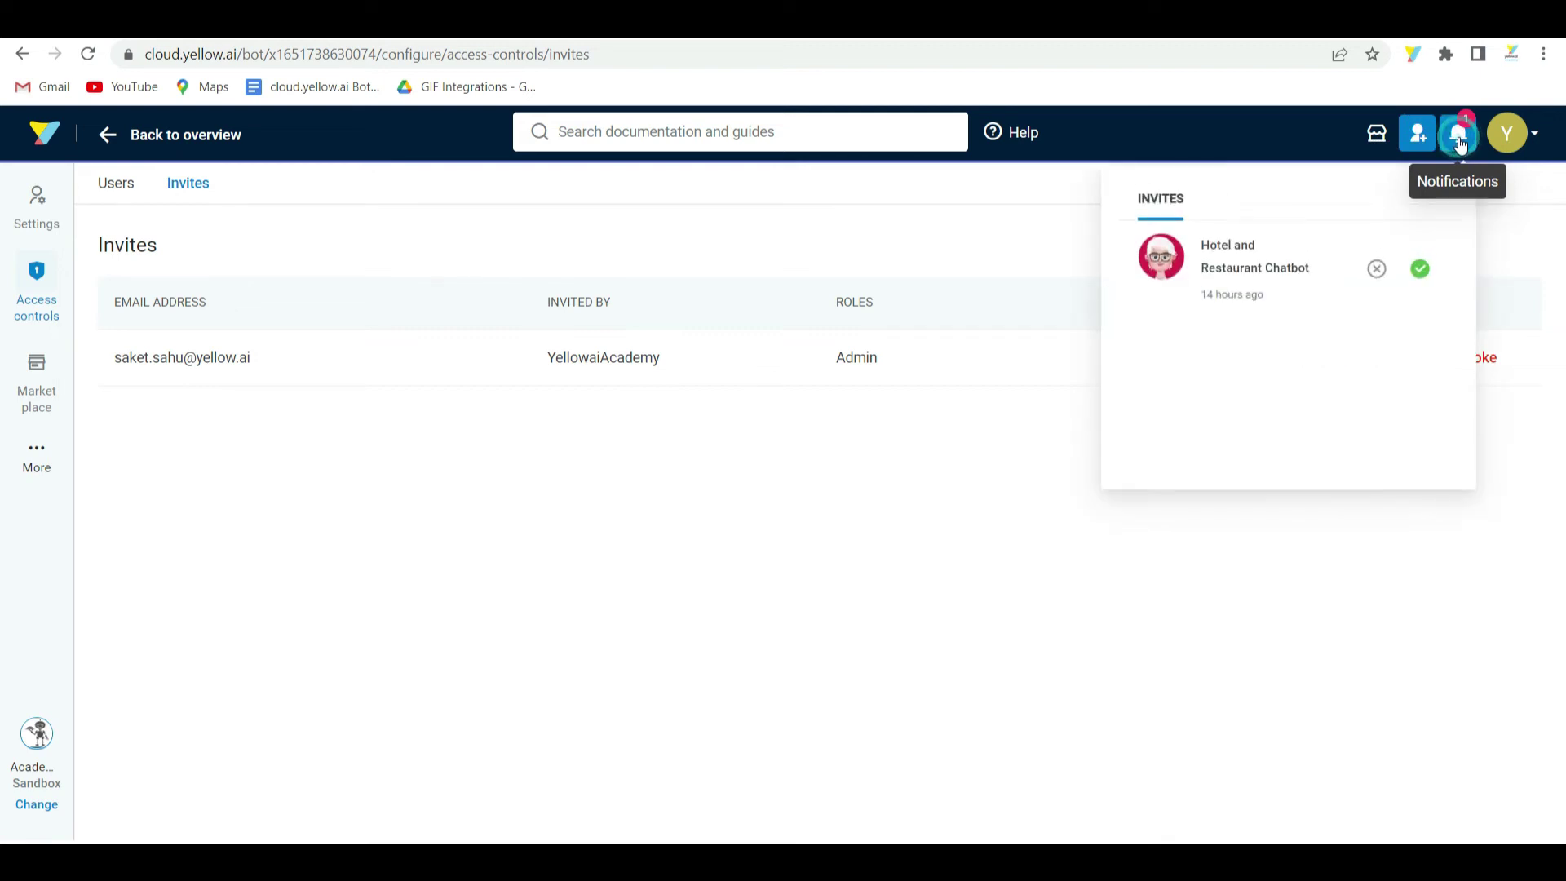
click(1419, 271)
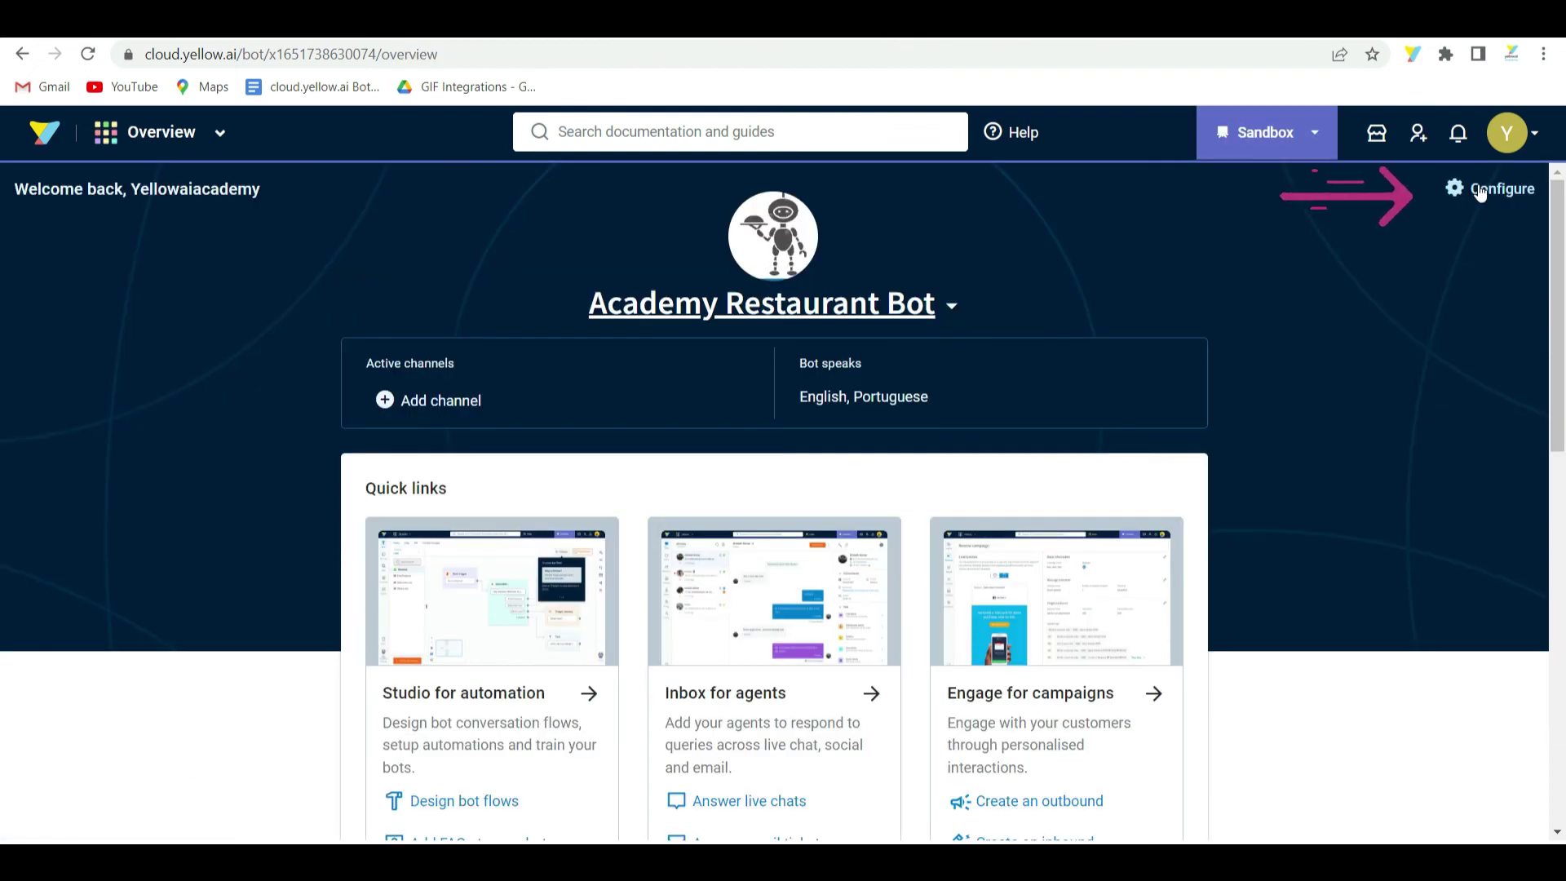
- Open the bot's configuration from the overview and look over its general settings and basic details
click(1488, 207)
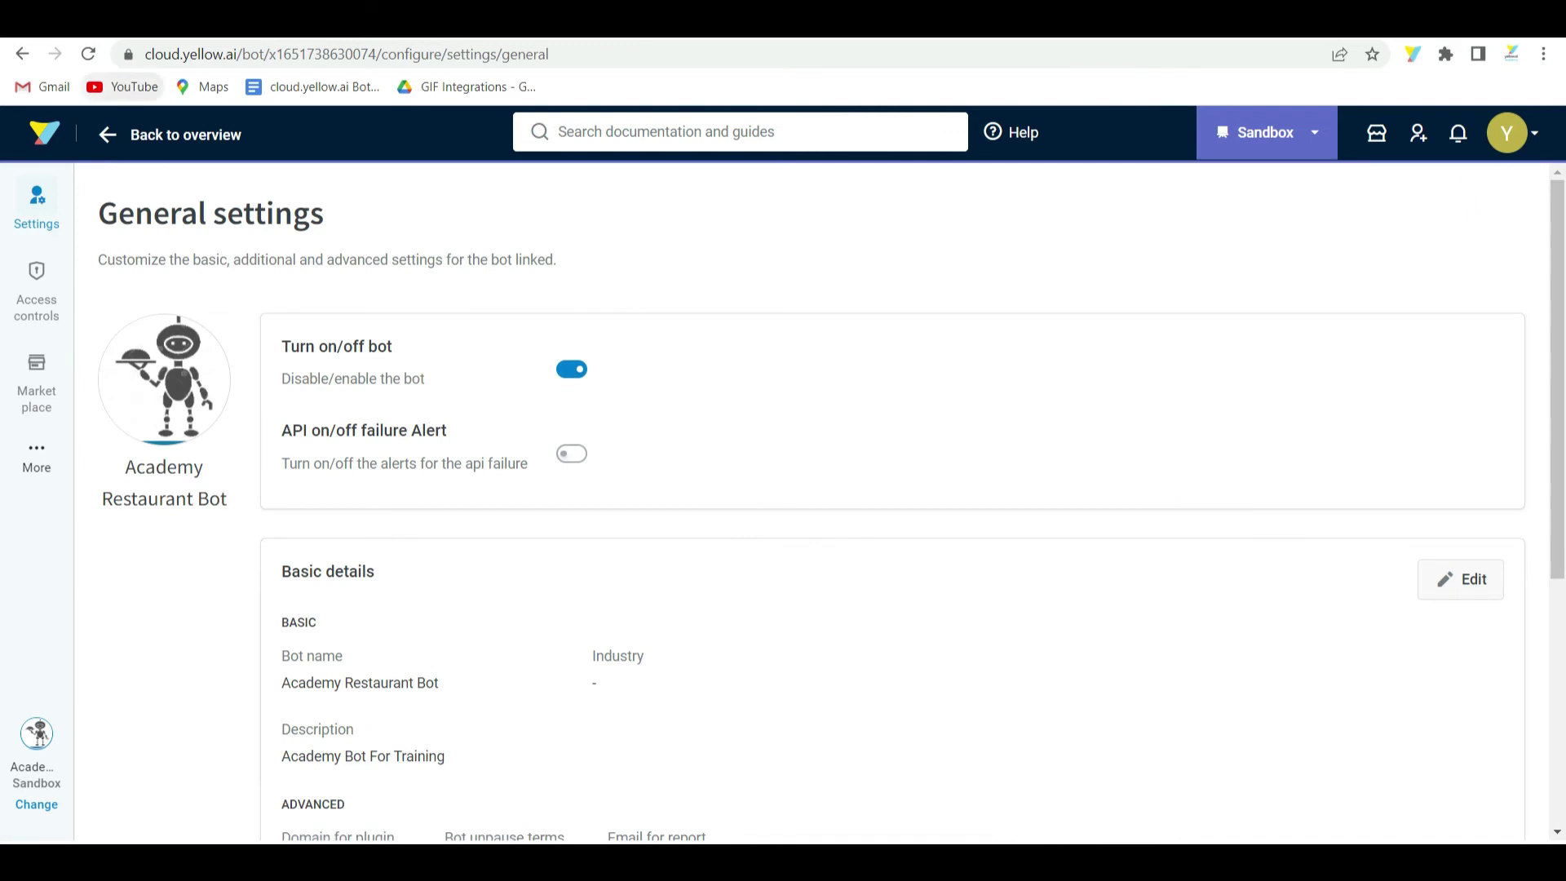
scroll(368, 569, down, 1)
scroll(395, 542, up, 1)
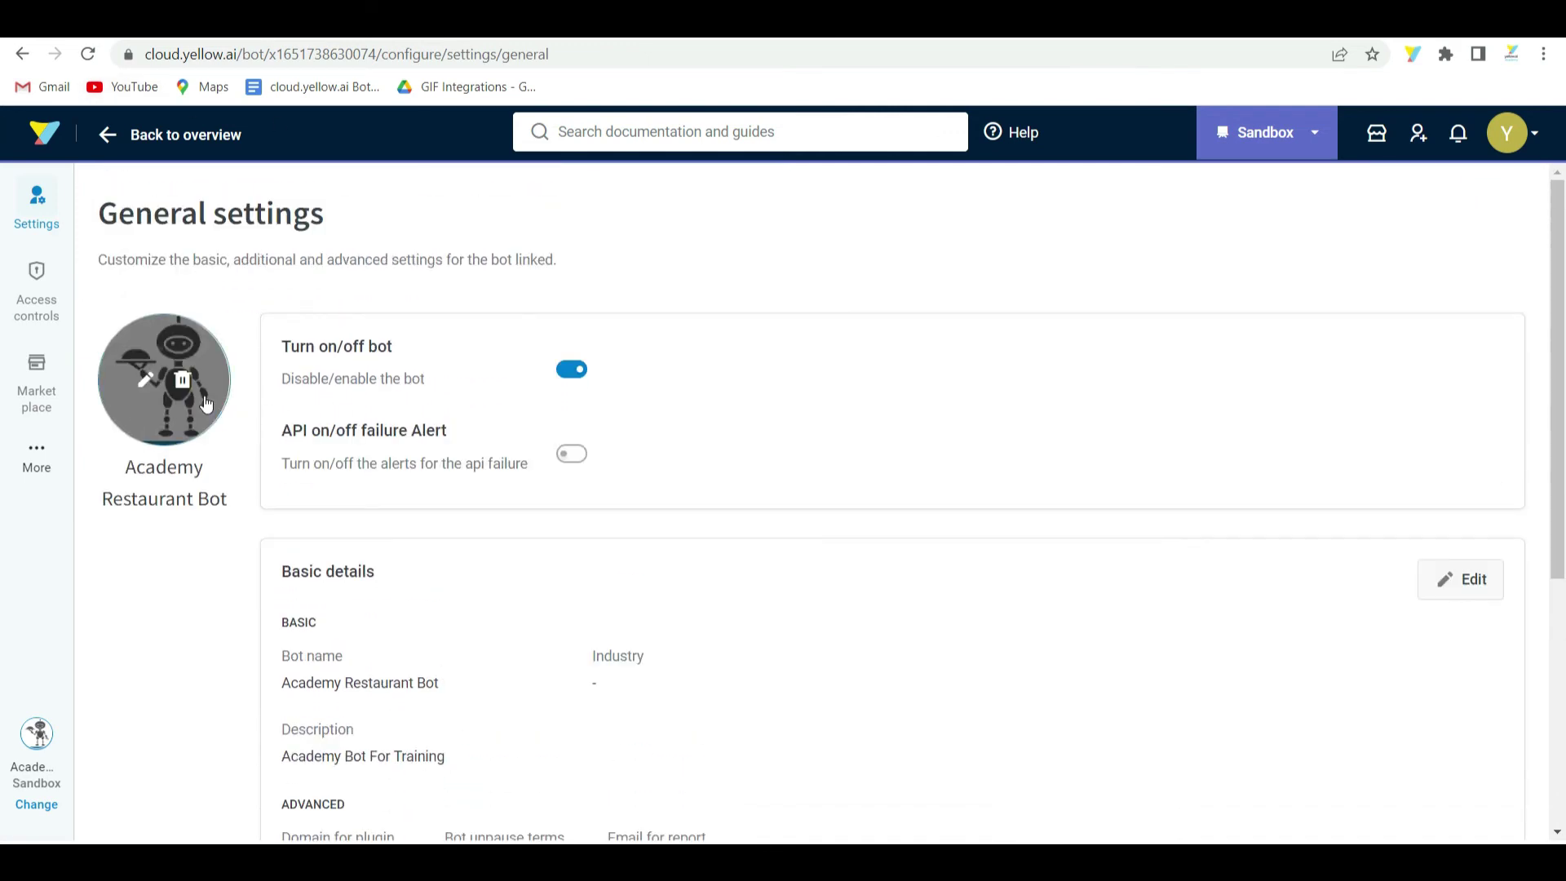
scroll(1178, 694, down, 2)
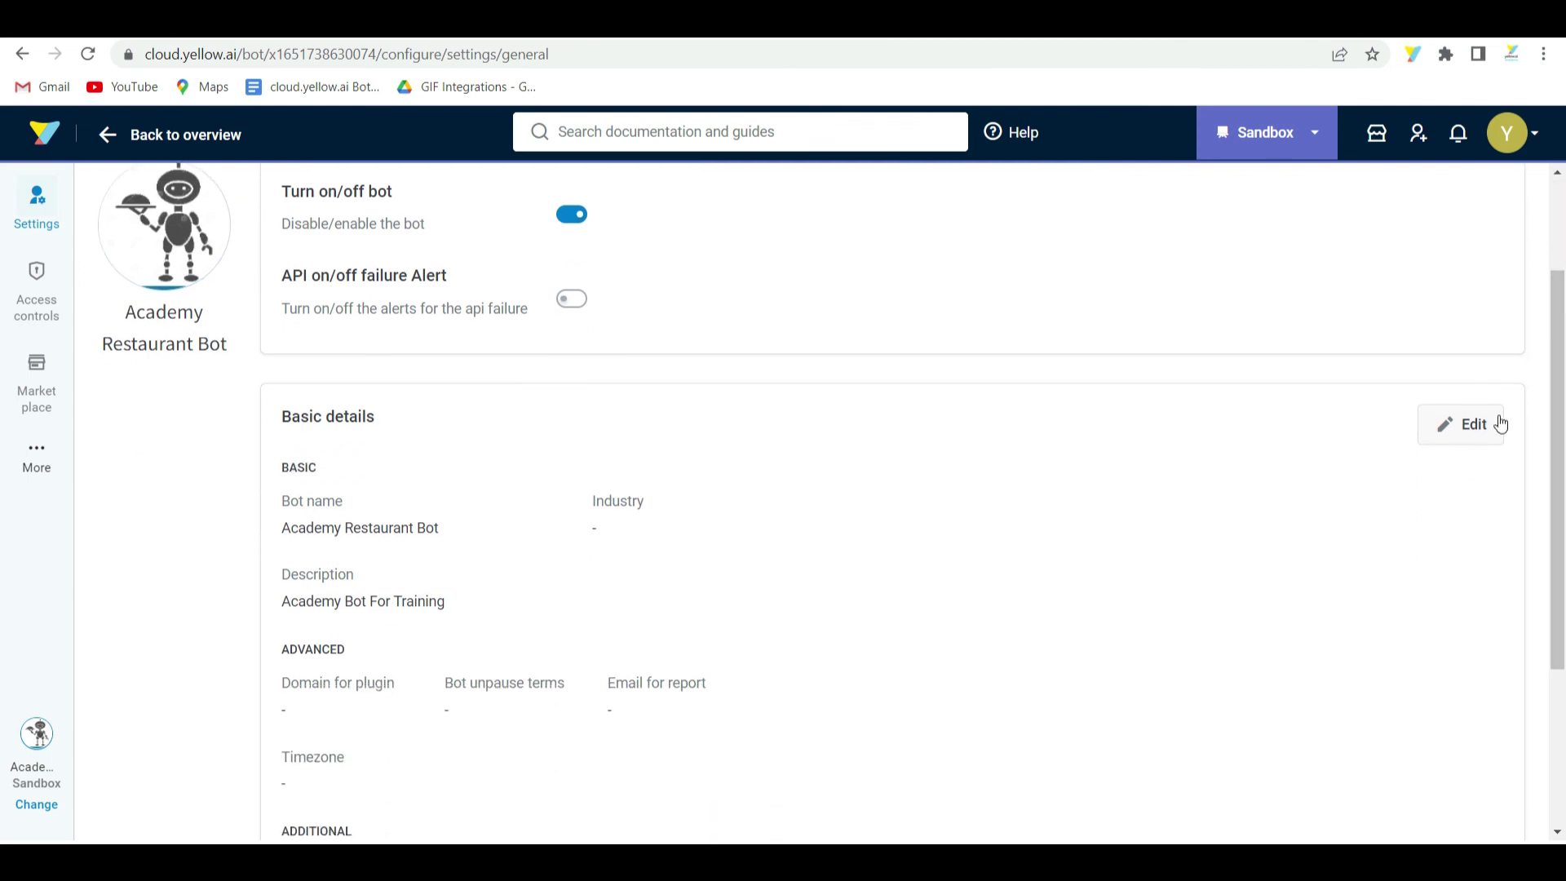
- Open the bot's basic details for editing and review the industry, description, advanced and additional fields
click(1474, 432)
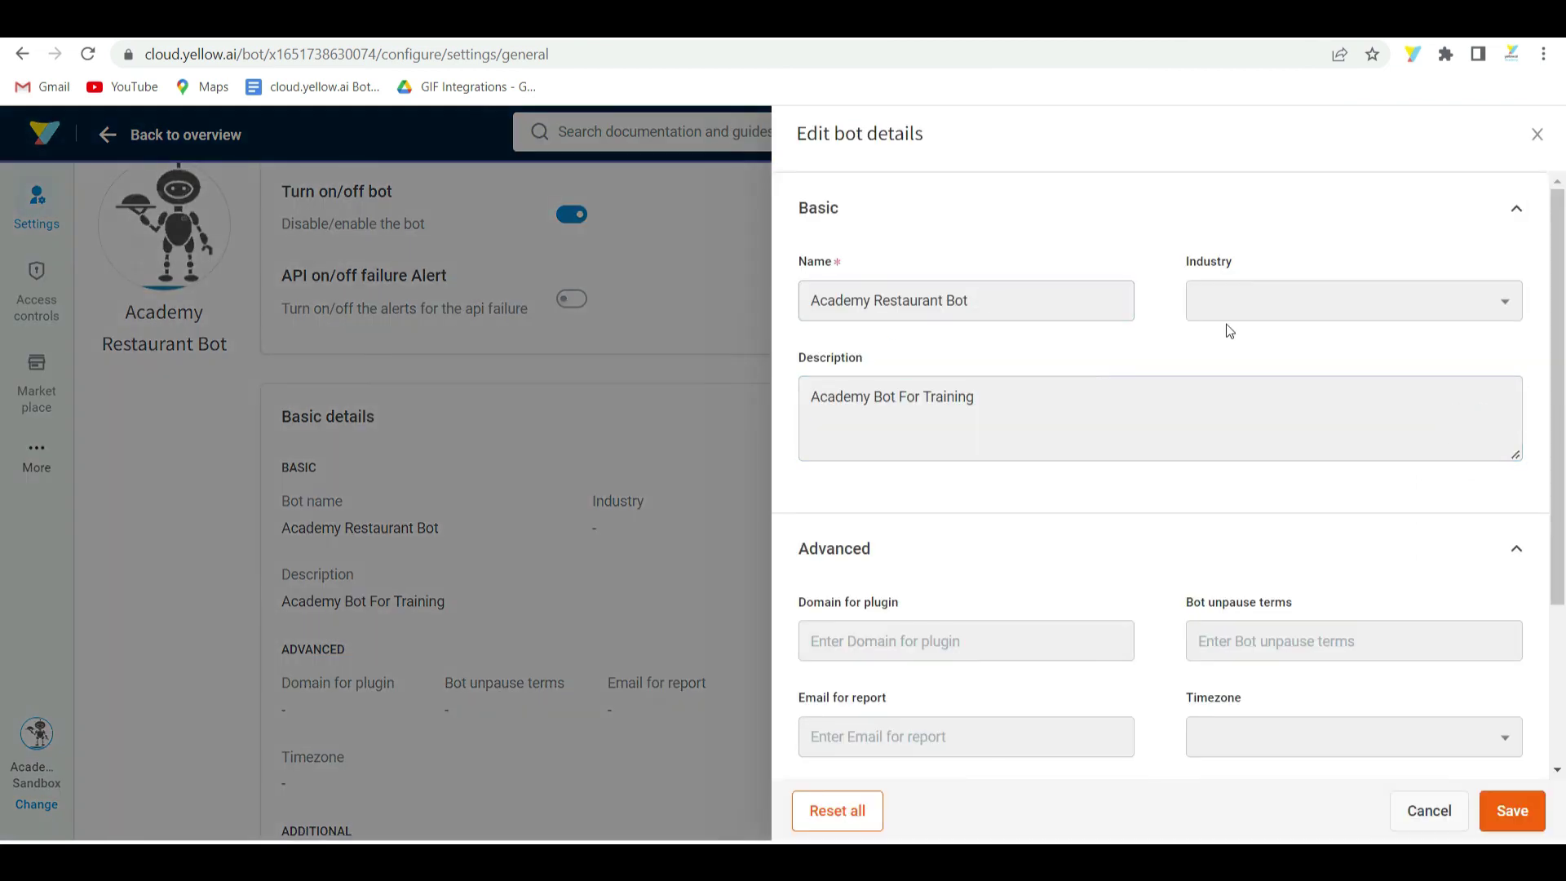
click(1244, 300)
click(1239, 379)
click(1096, 426)
scroll(1114, 382, down, 3)
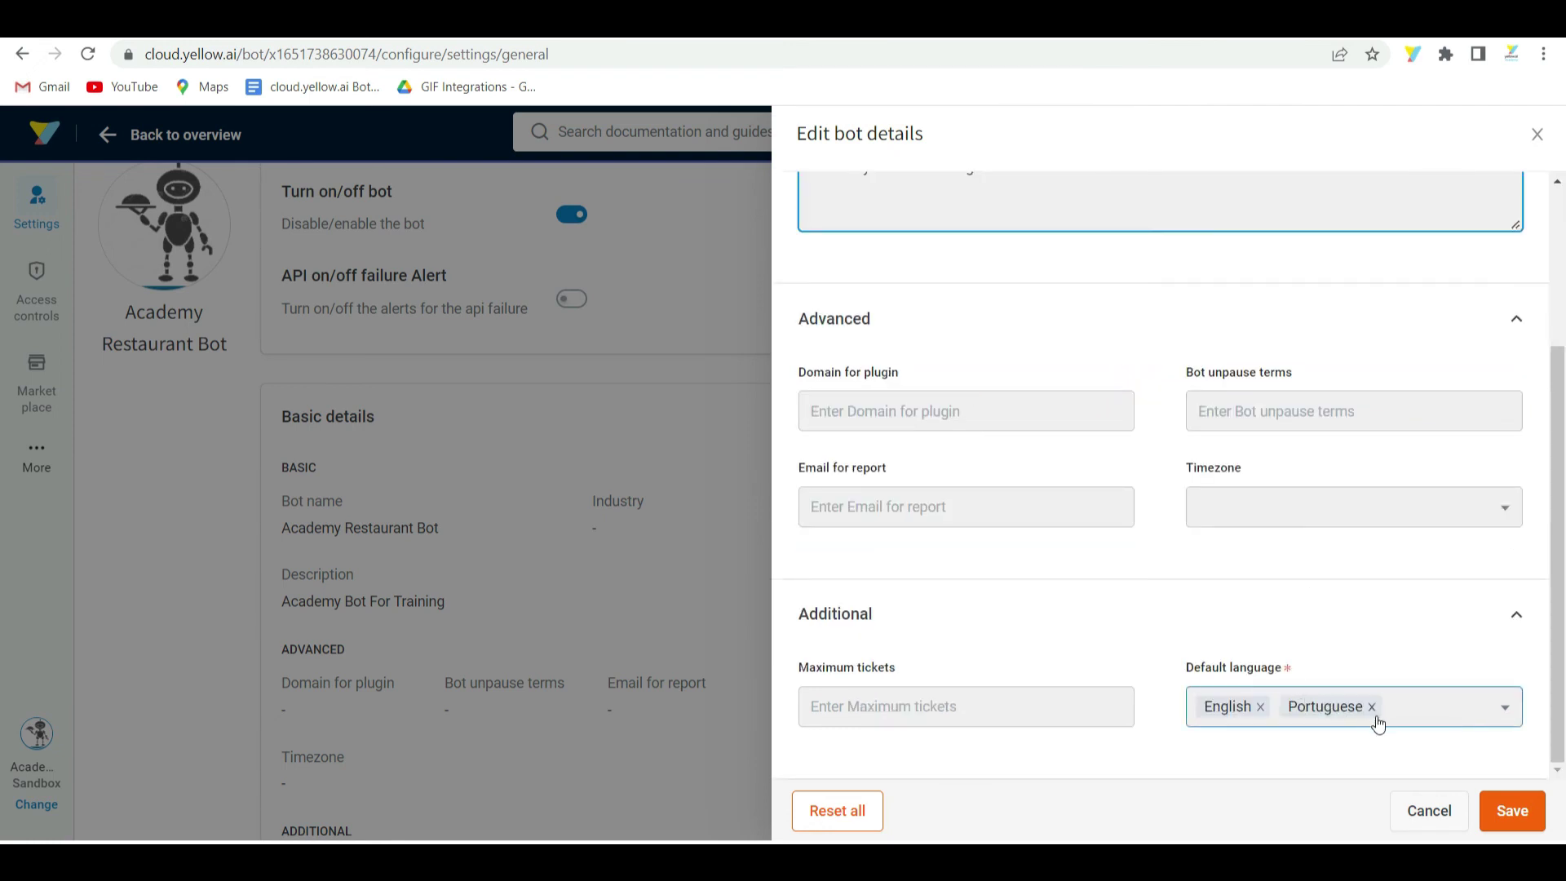
- Try adding Vietnamese and Xhosa to the bot's default languages, and remove both again
click(1420, 713)
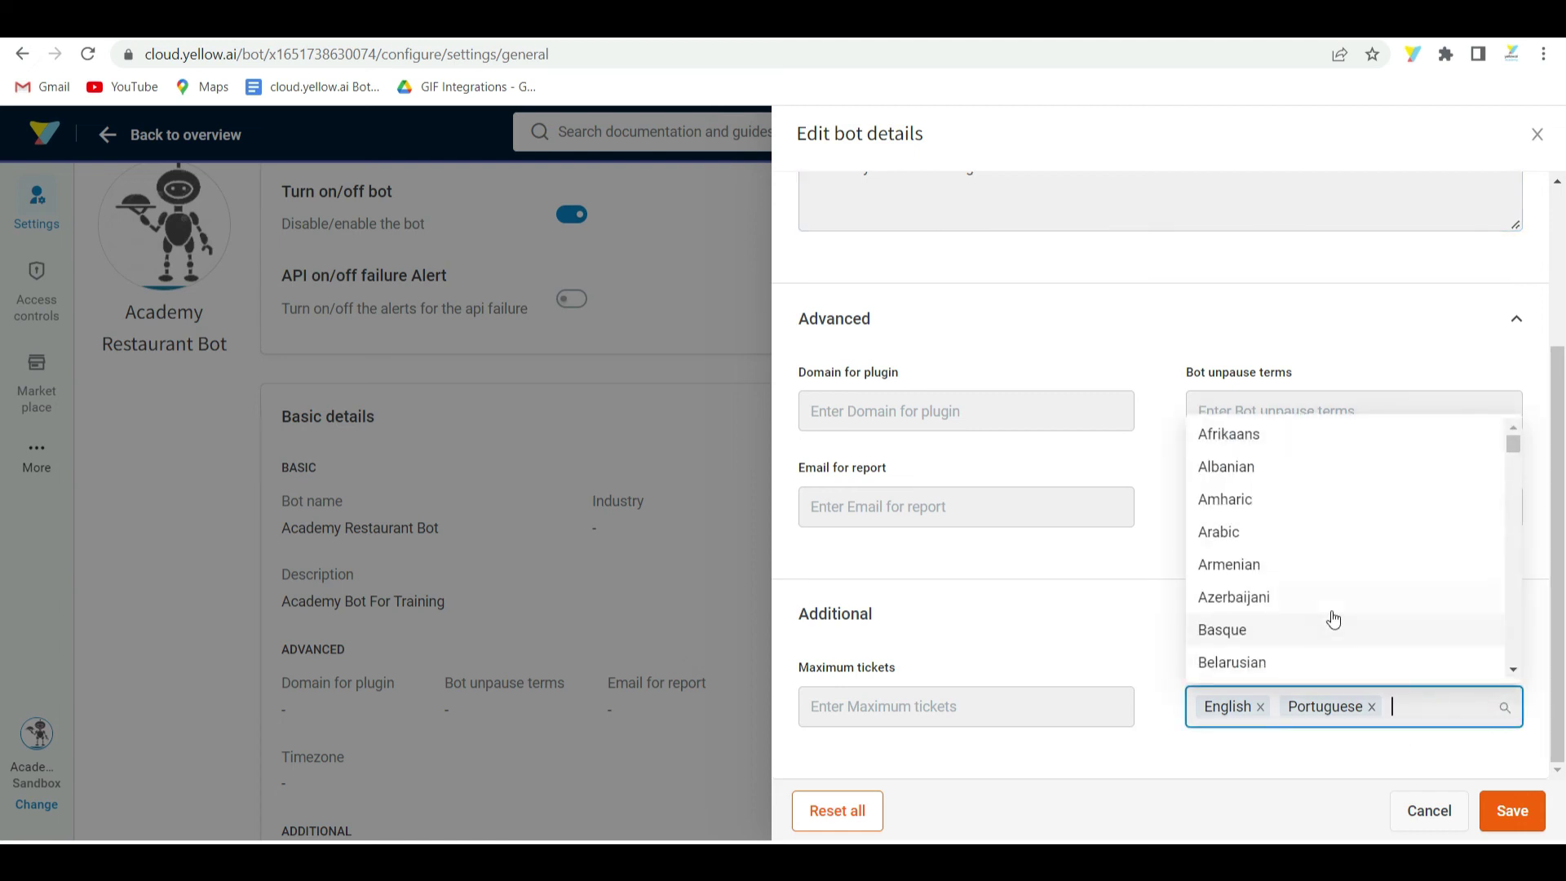
scroll(1333, 620, down, 20)
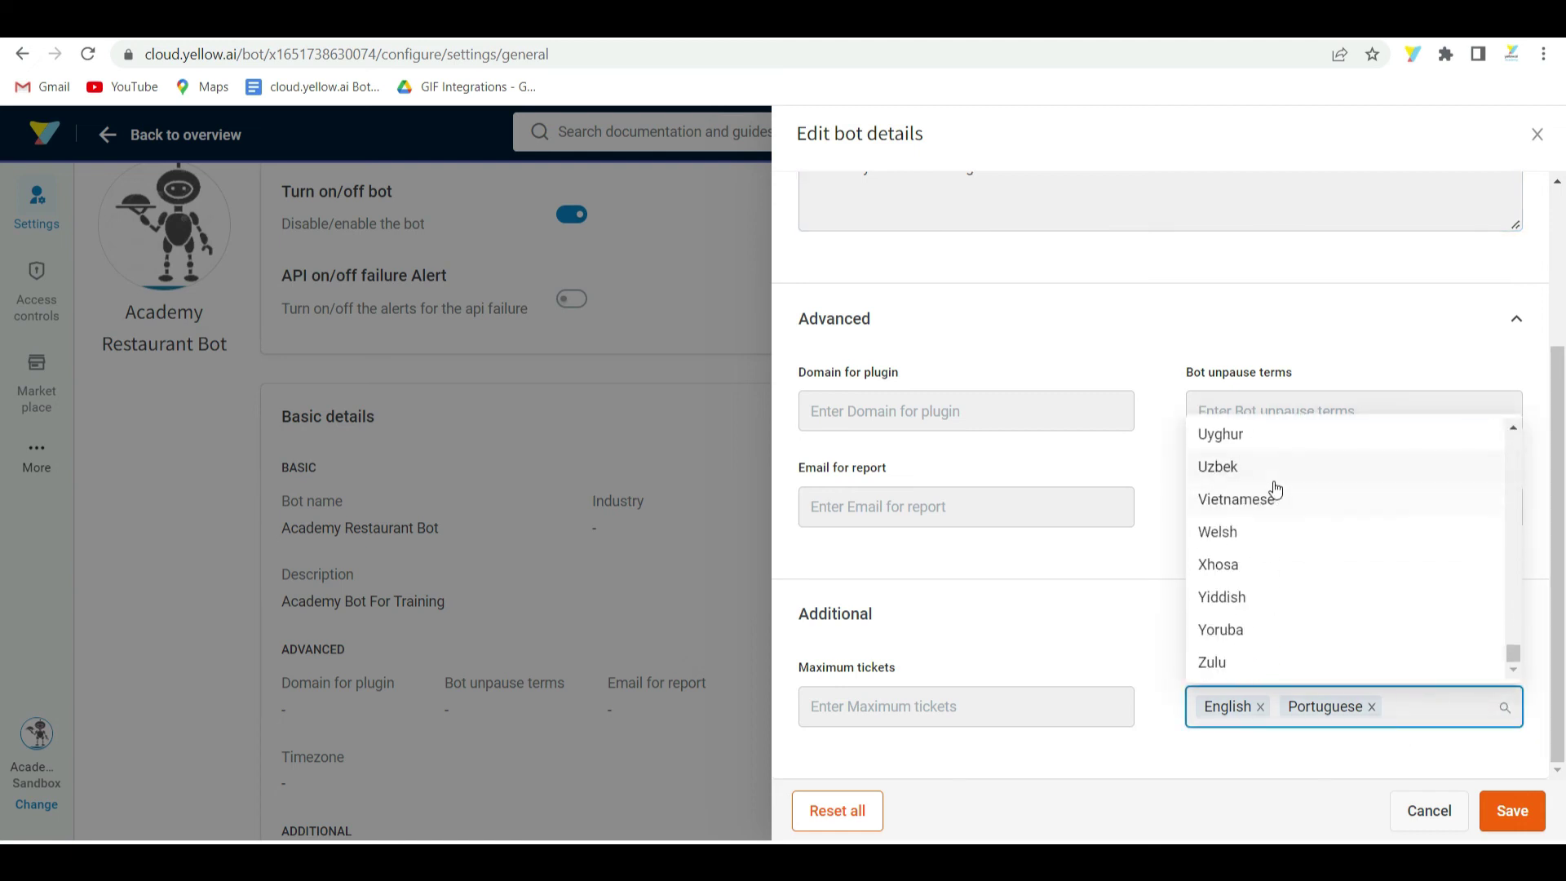
click(1265, 500)
click(1259, 564)
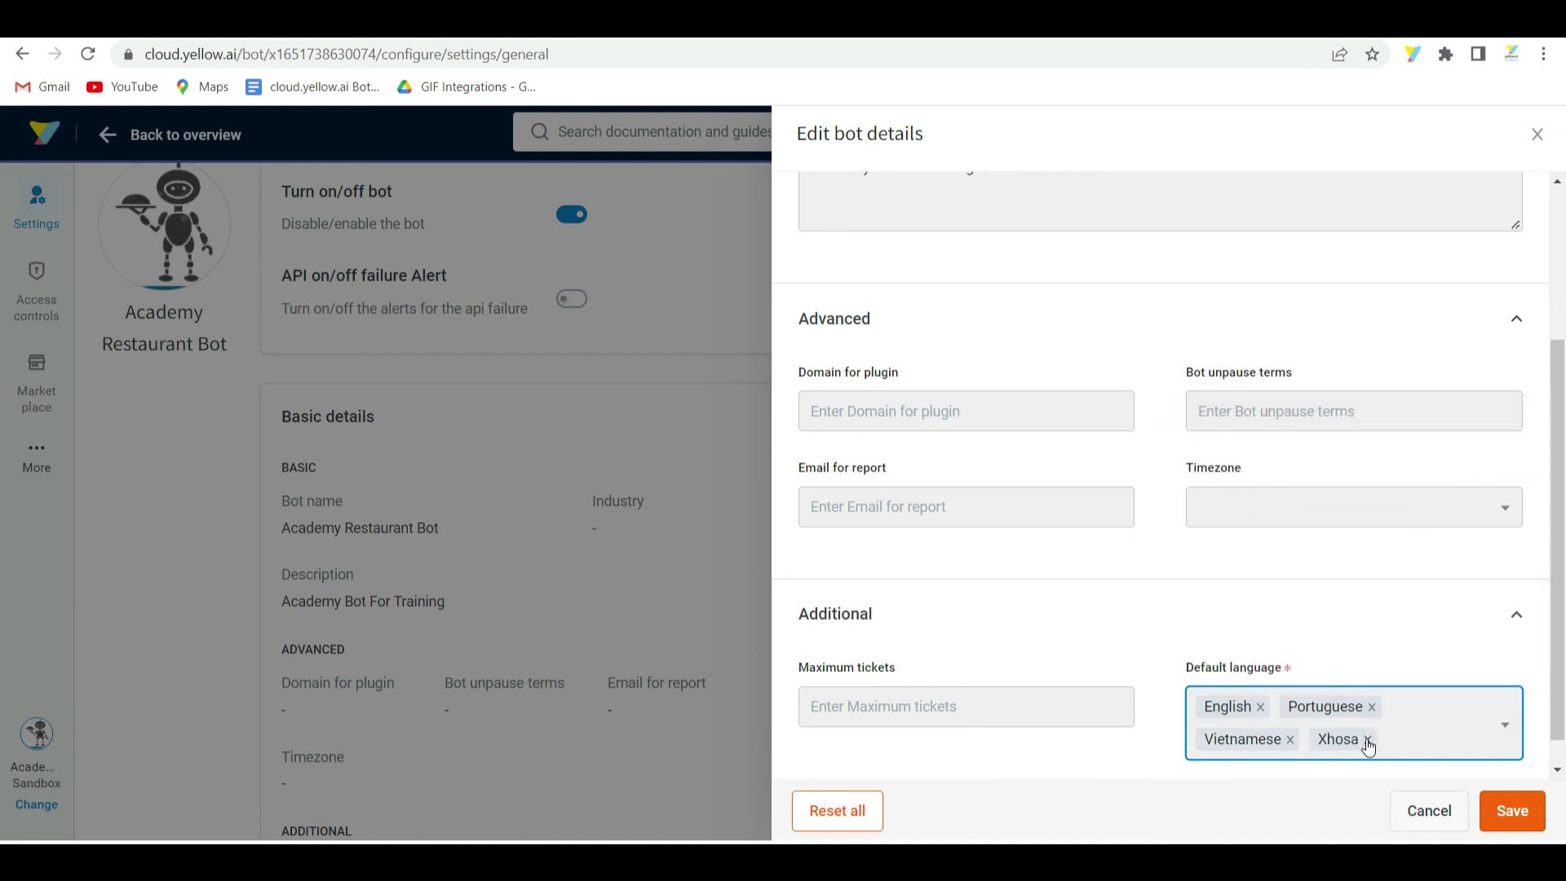
click(1368, 740)
click(1289, 740)
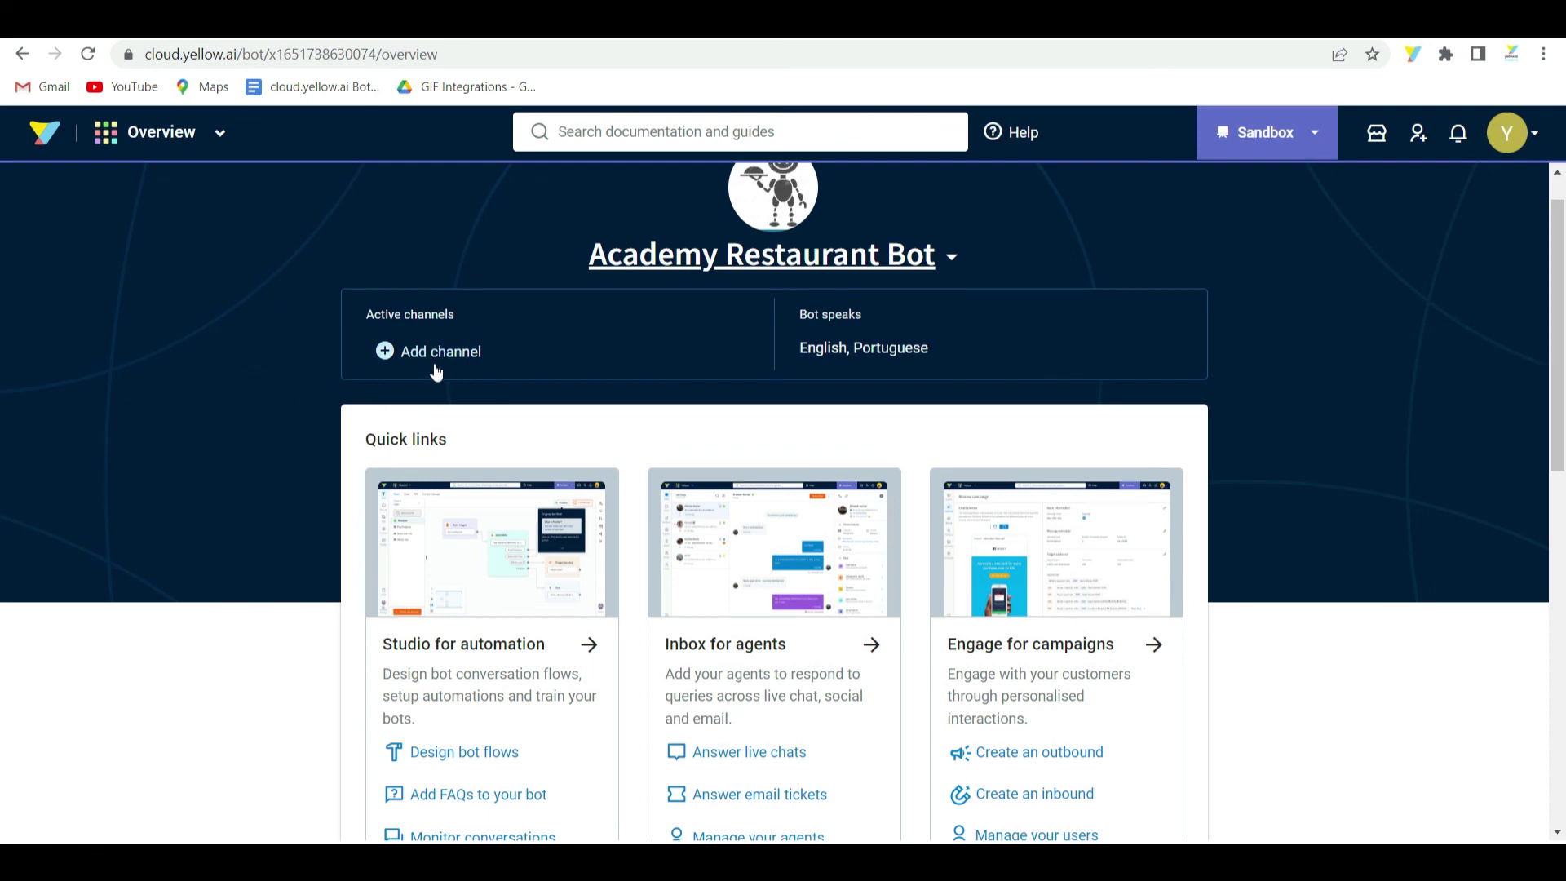
- Open the channels page through the overview's option for adding a channel, and return to the bot overview
click(436, 367)
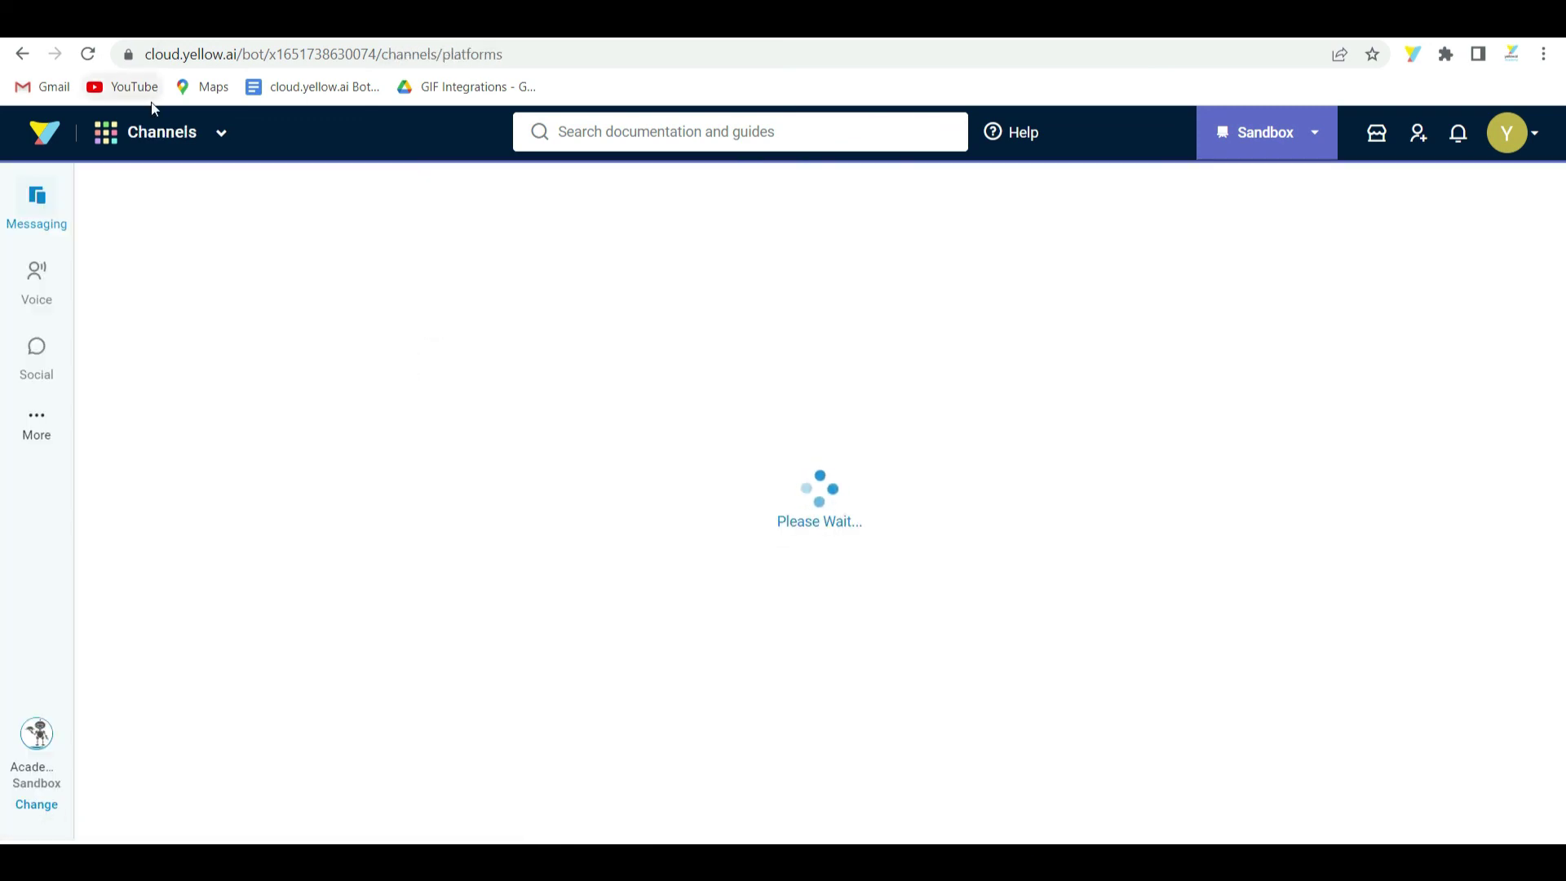
click(149, 126)
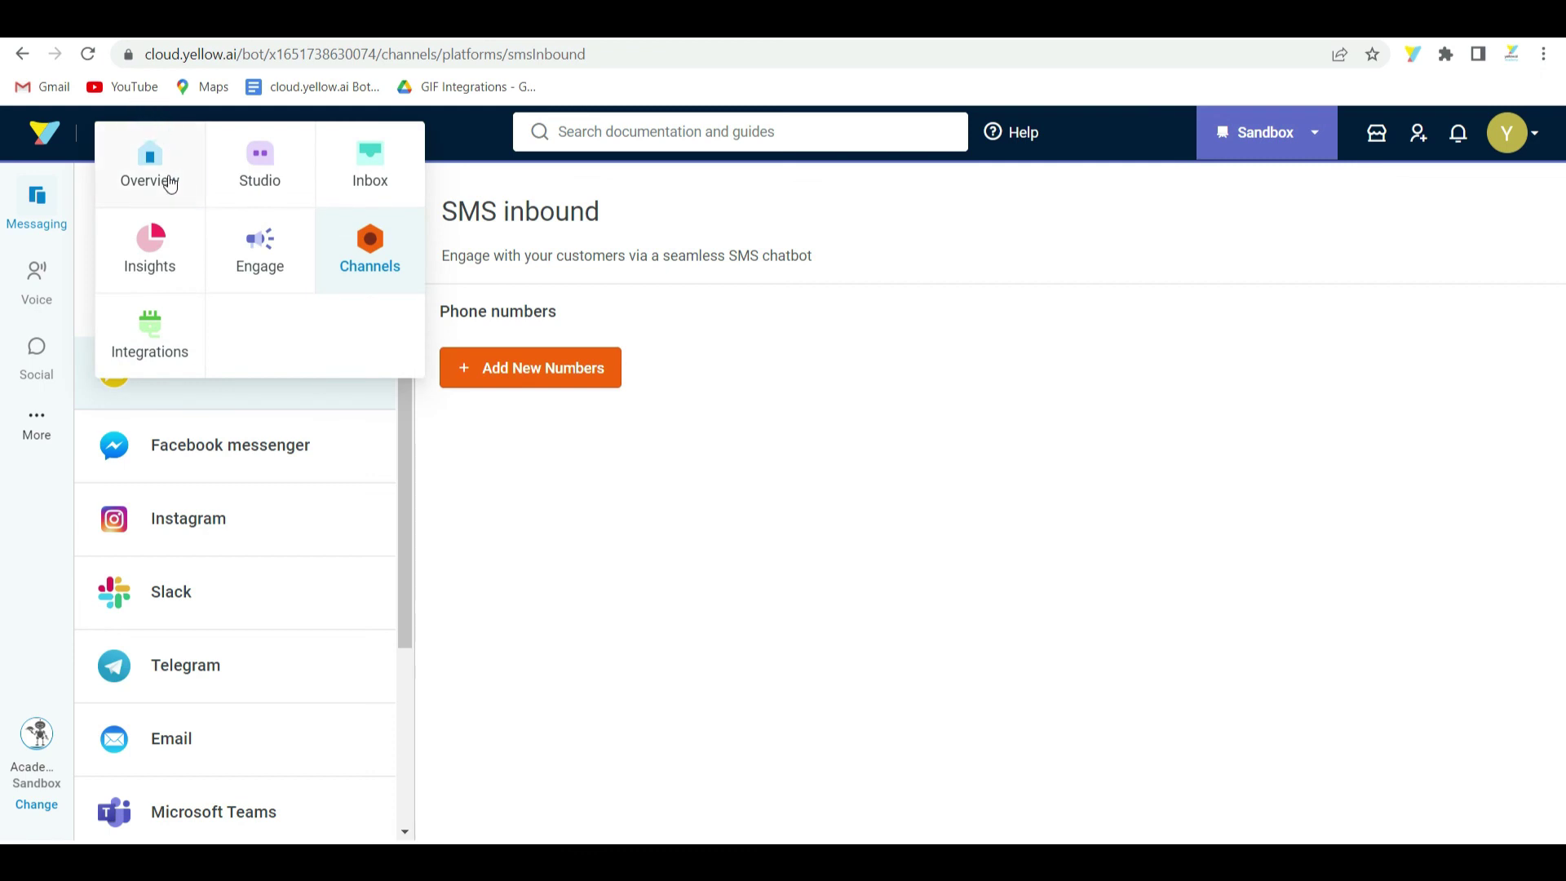
click(147, 176)
- Examine the overview page's bot languages, quick links, quick start guide and starter templates
drag(824, 414, 947, 421)
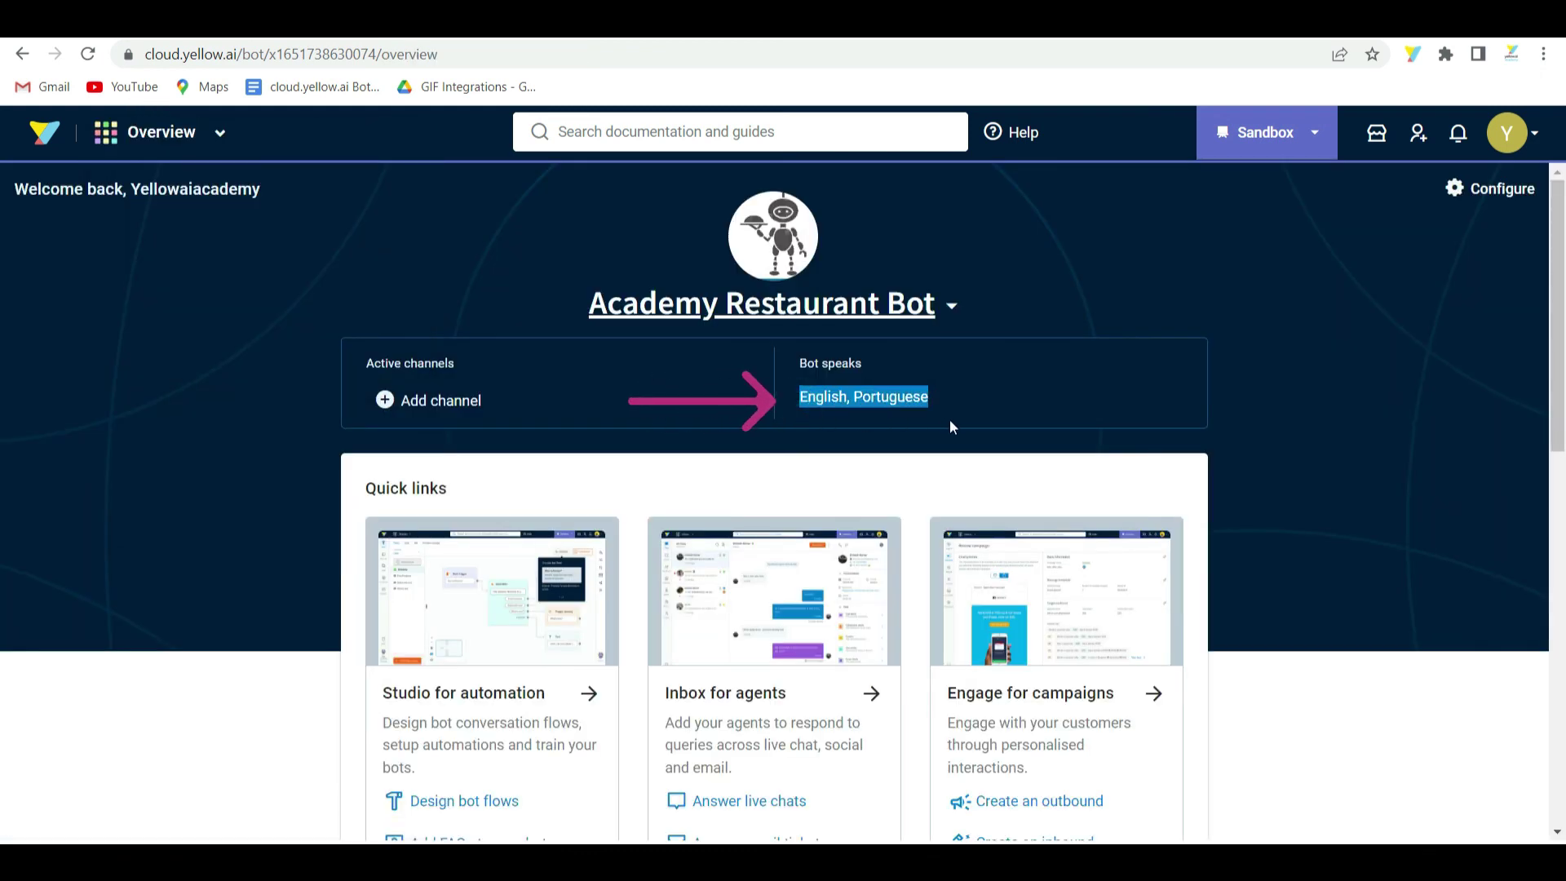
scroll(951, 426, down, 3)
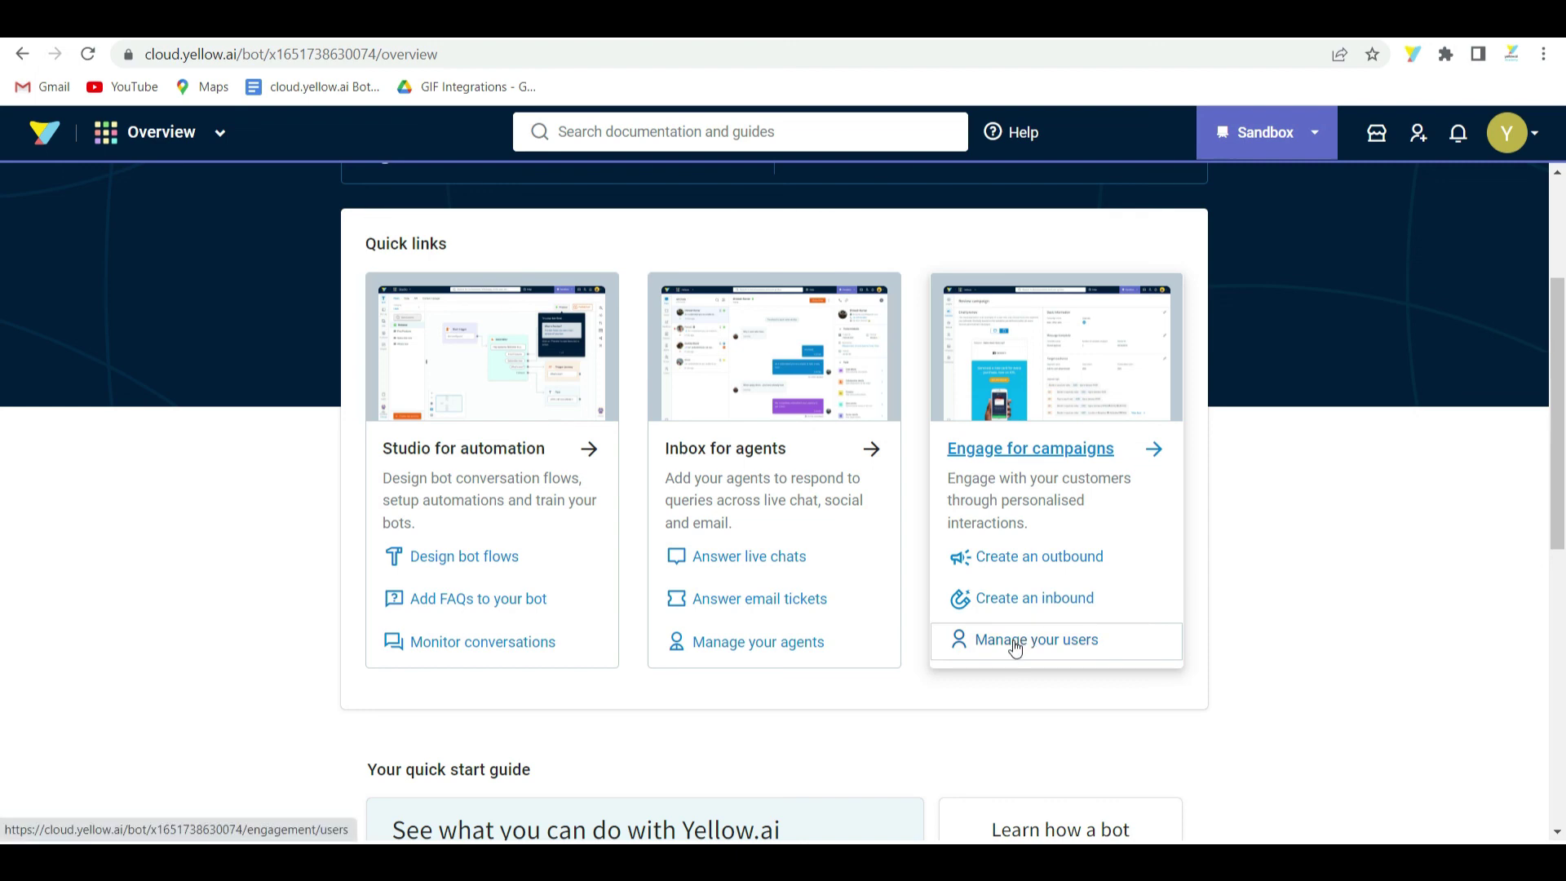
scroll(1014, 644, down, 7)
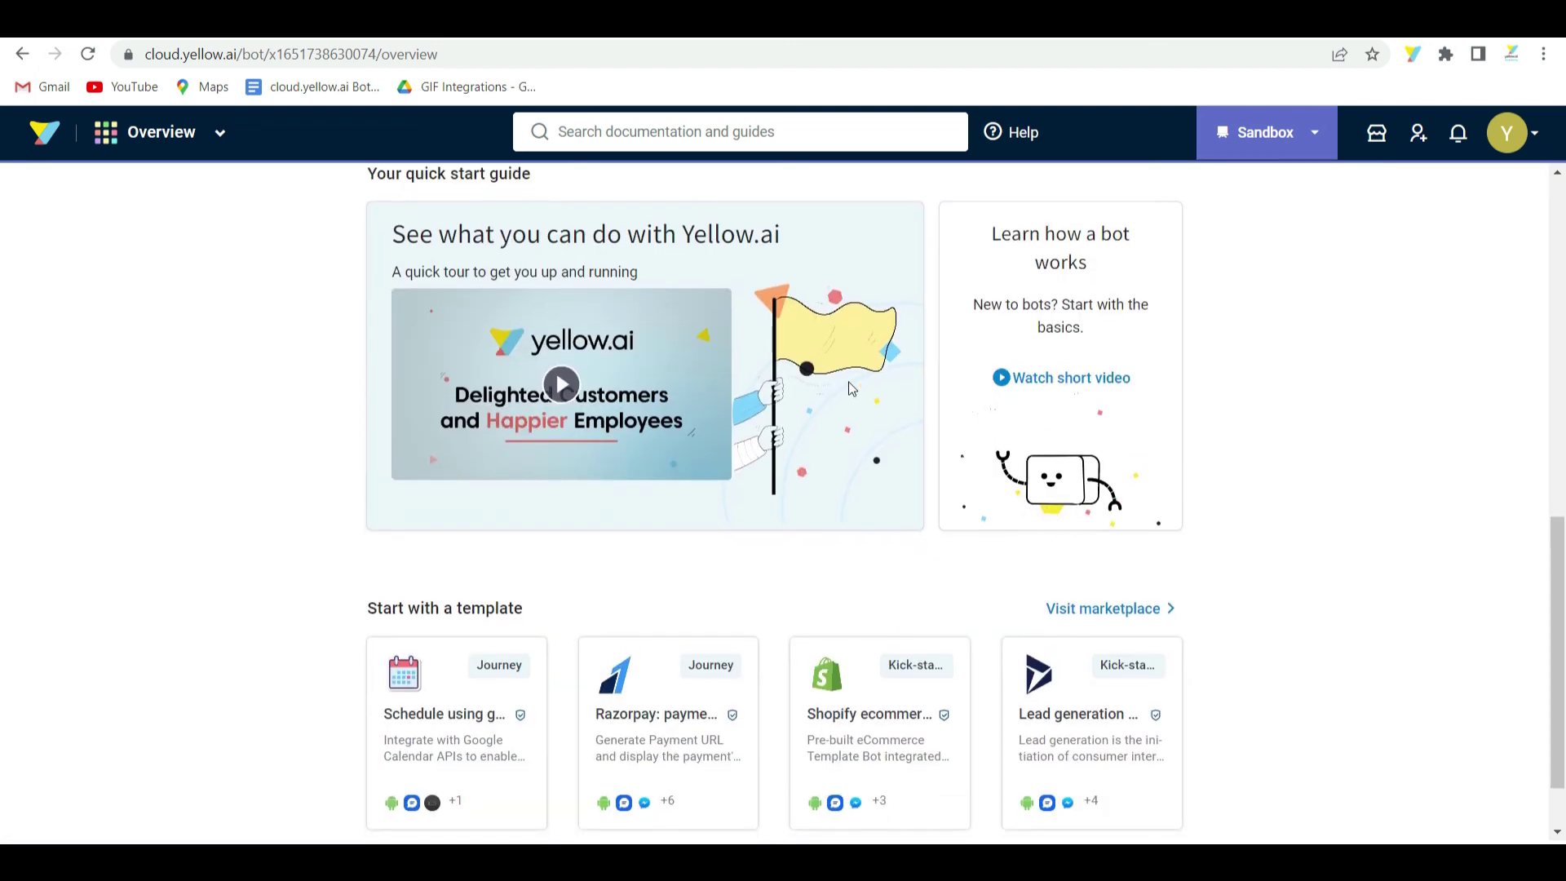
scroll(1074, 534, down, 2)
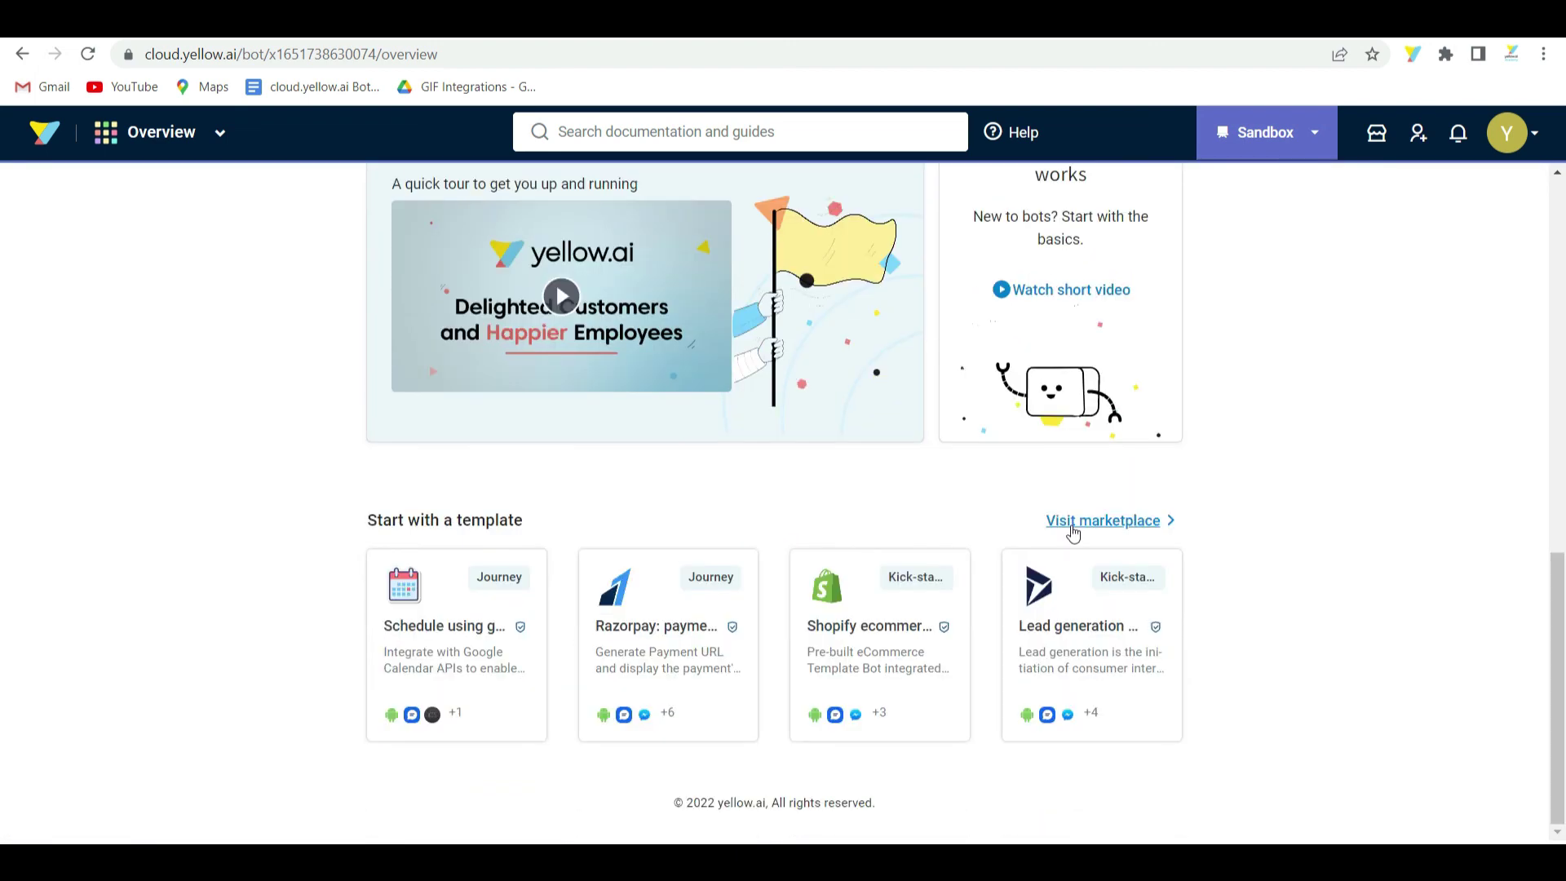